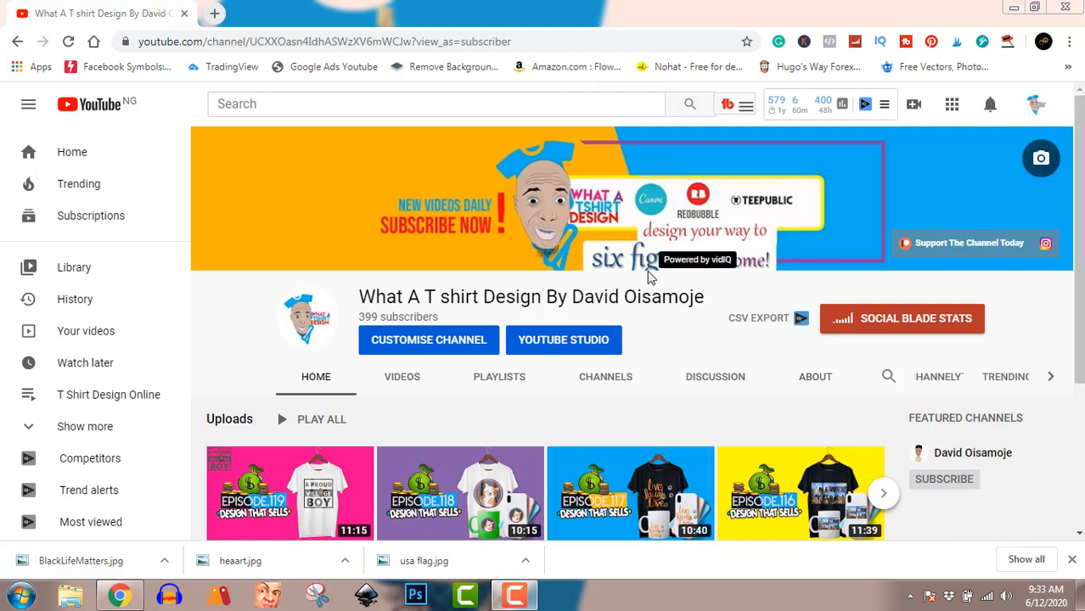
# Open Canva in a new browser tab and create a custom design of 4500 × 5400 px
pyautogui.click(213, 15)
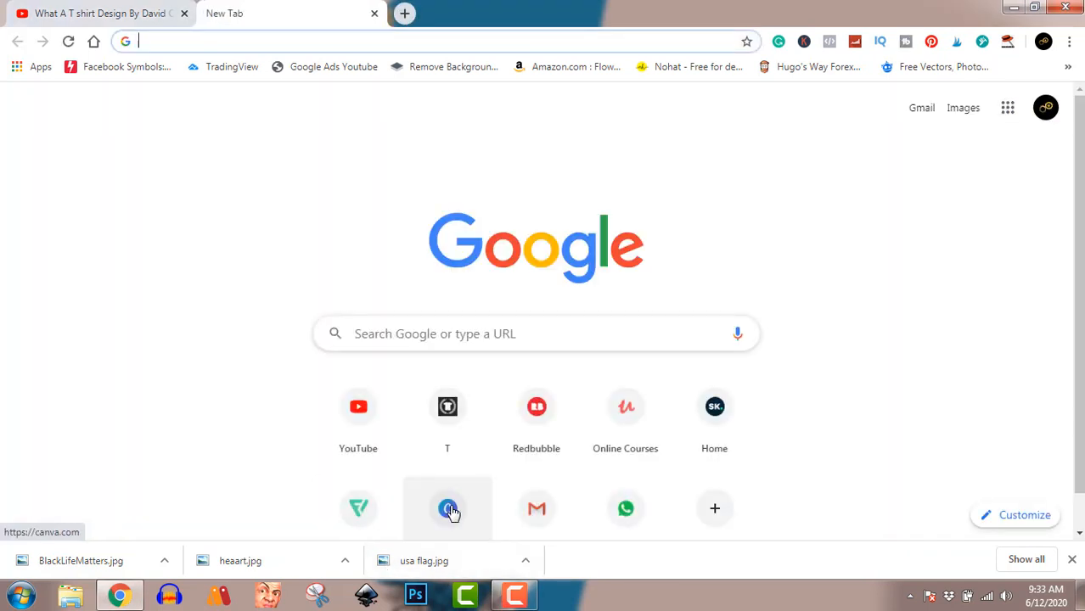
pyautogui.click(448, 516)
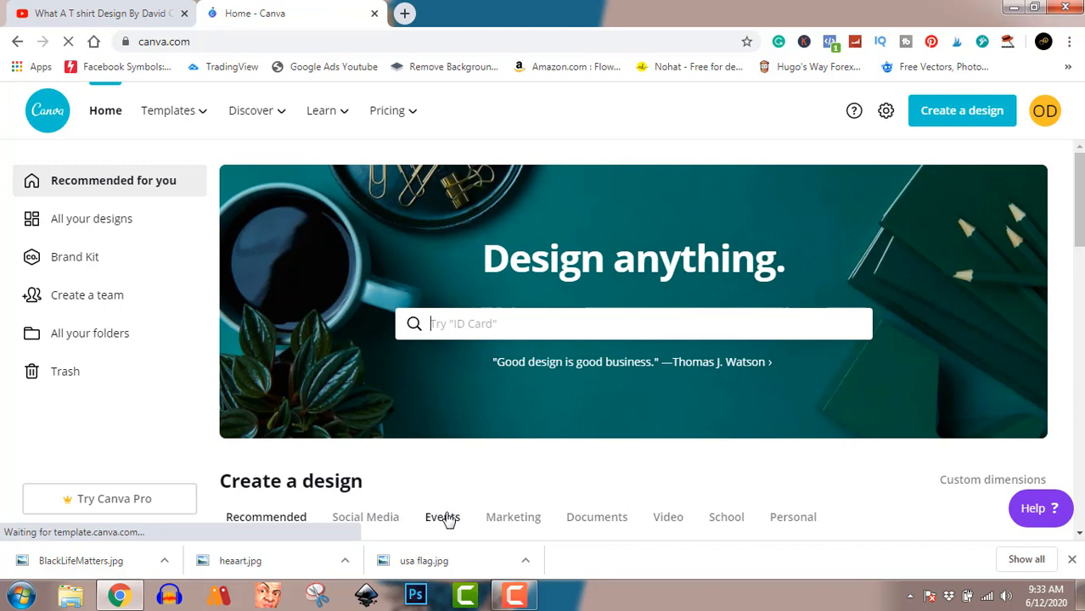
pyautogui.click(962, 118)
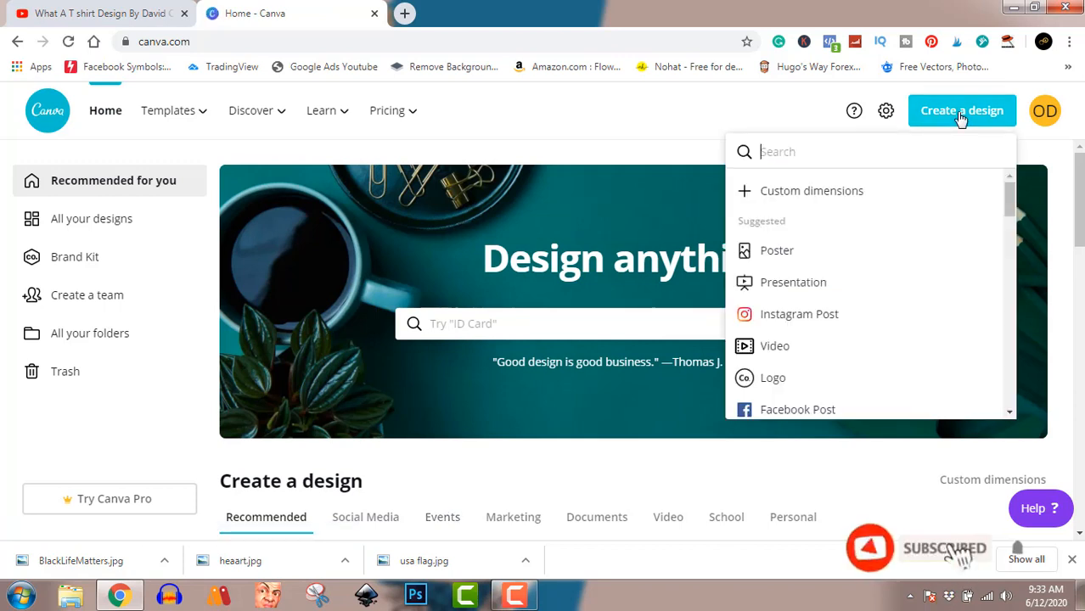
pyautogui.click(846, 196)
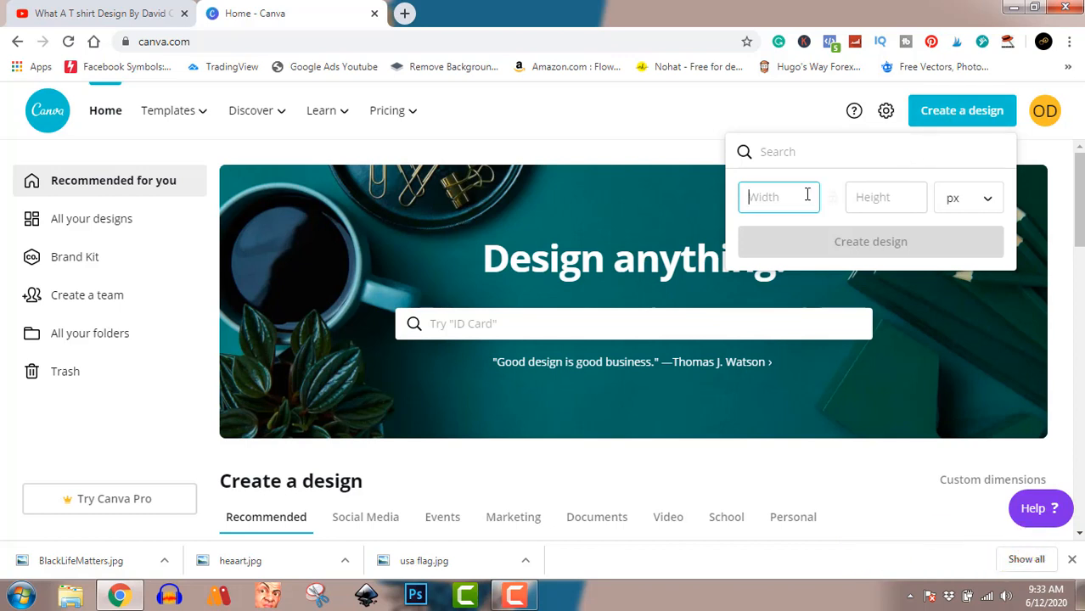
pyautogui.write('4500')
pyautogui.click(853, 197)
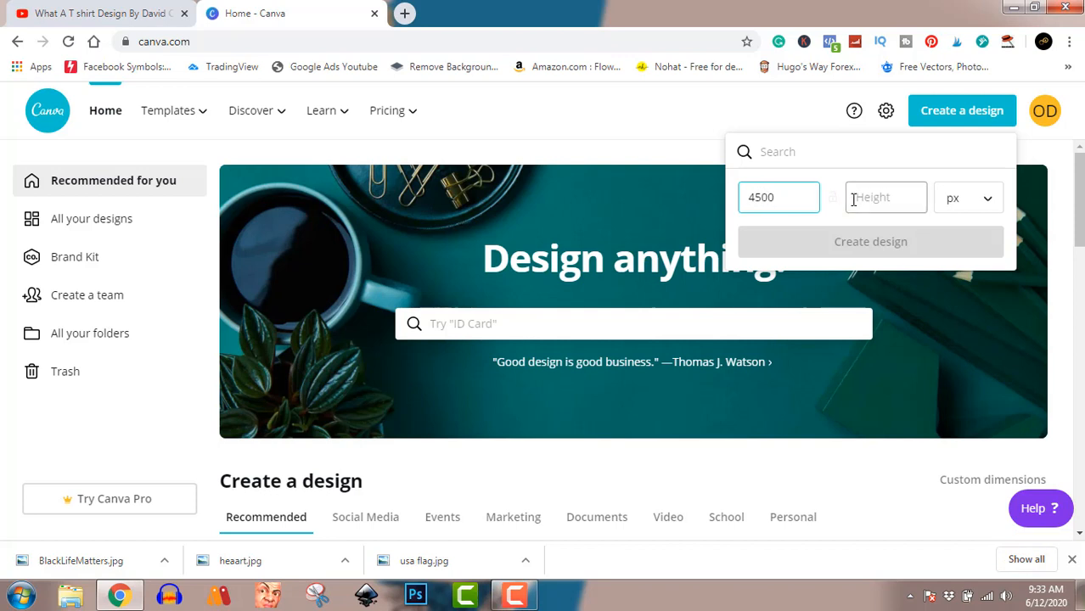
pyautogui.write('54')
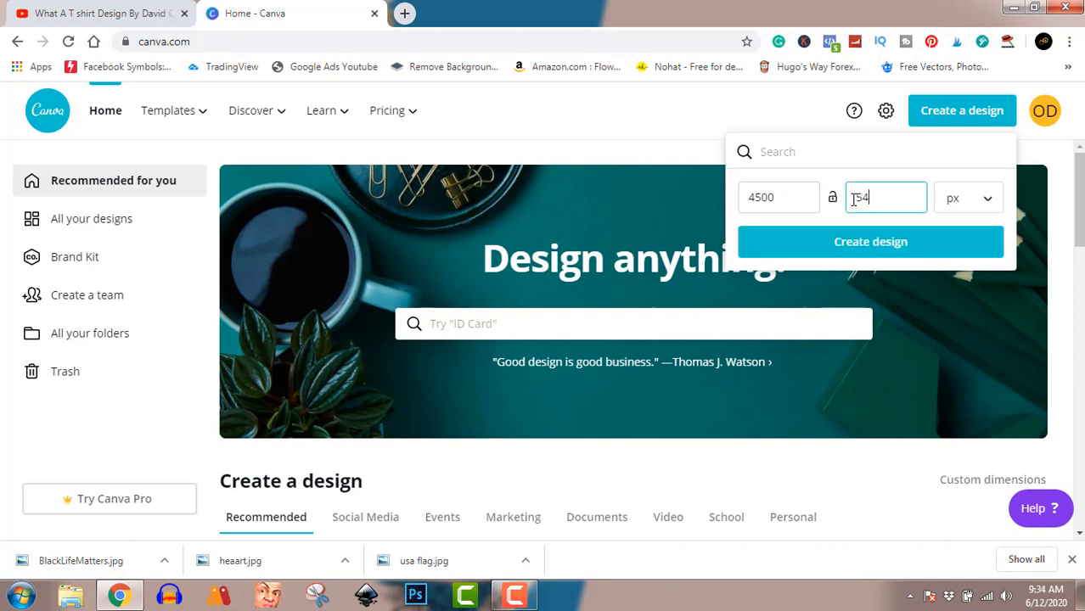
pyautogui.write('00')
pyautogui.click(887, 245)
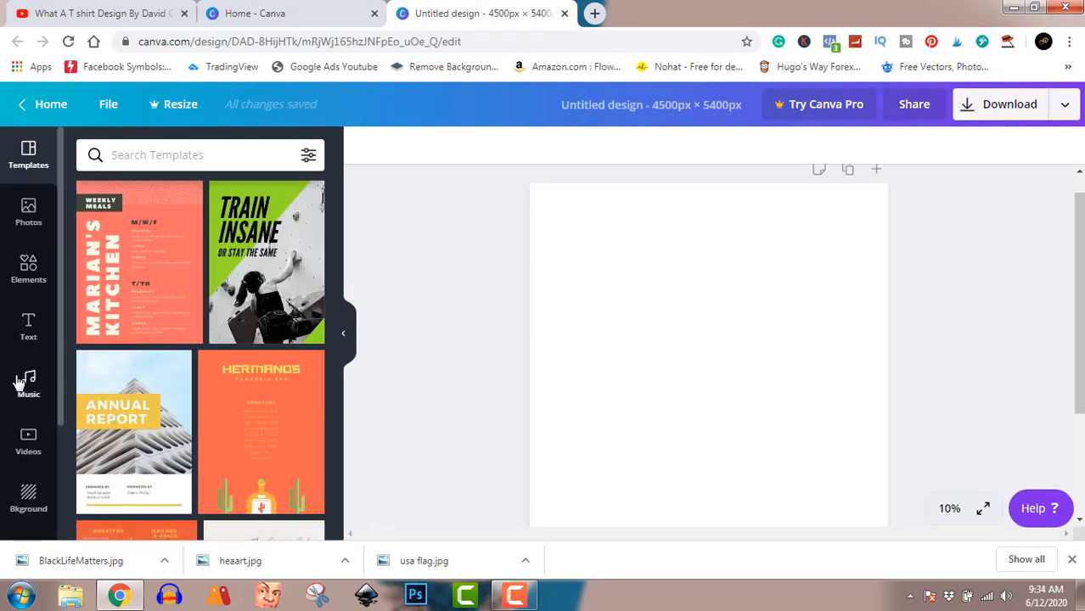
# Upload the "usa flag" image from the Downloads folder to the design's uploads
pyautogui.scroll(-2, 12, 408)
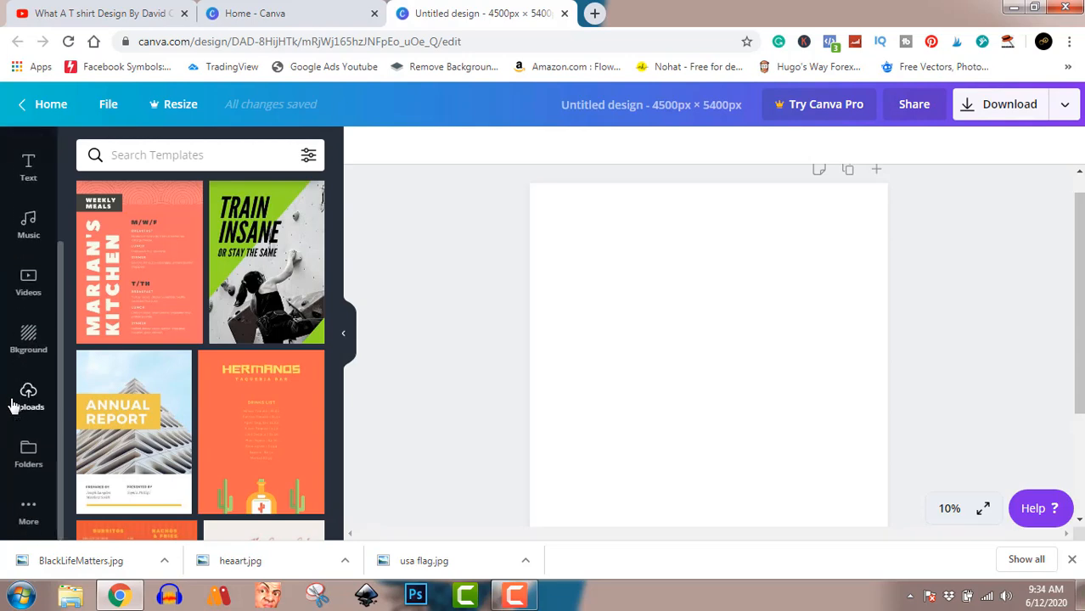
pyautogui.click(28, 399)
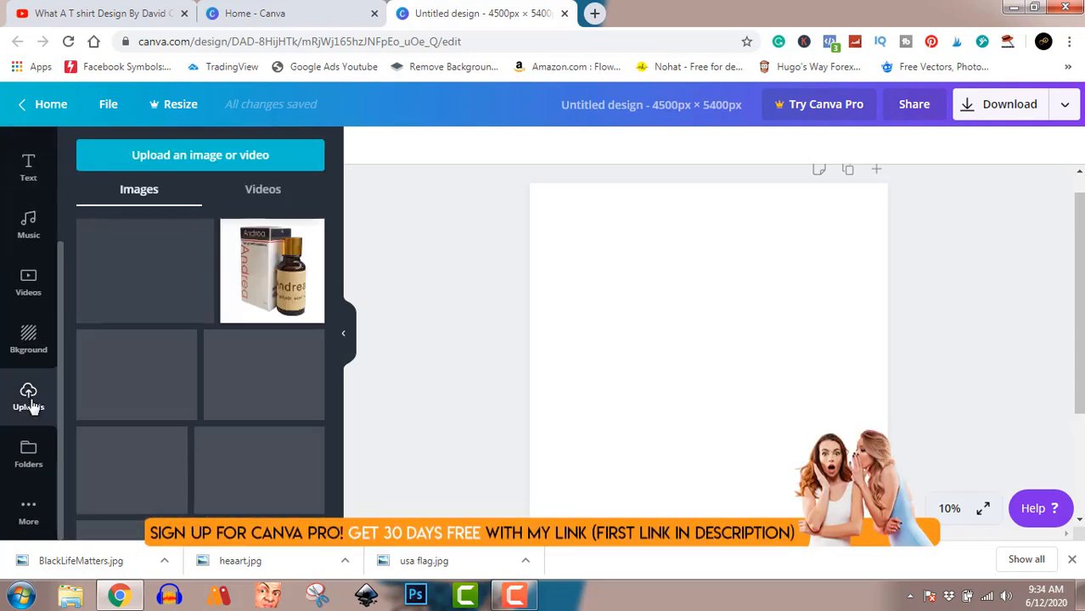
pyautogui.click(182, 156)
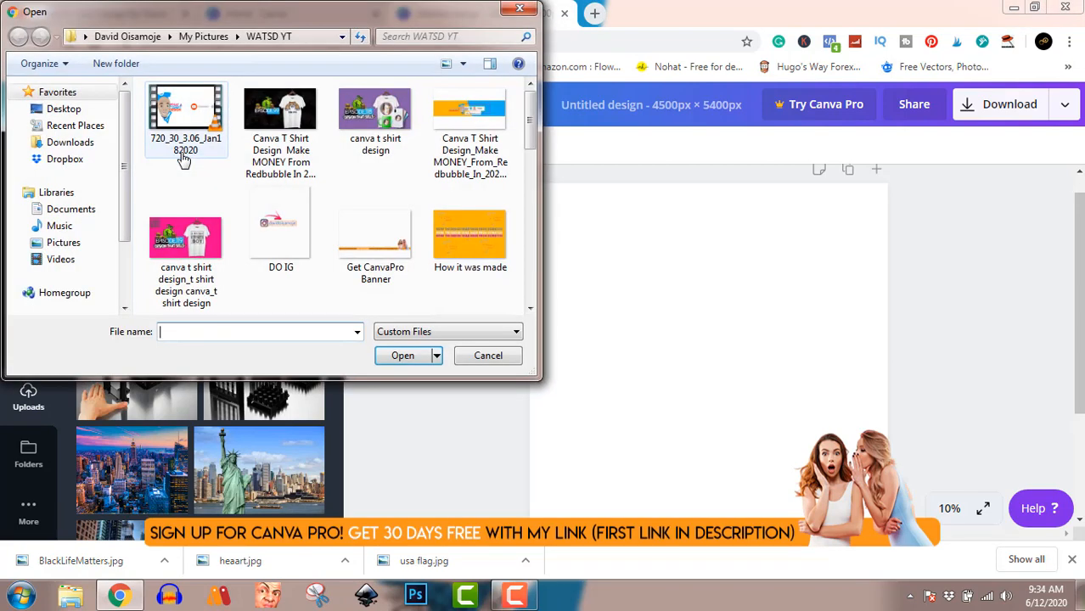
pyautogui.click(75, 145)
pyautogui.click(267, 241)
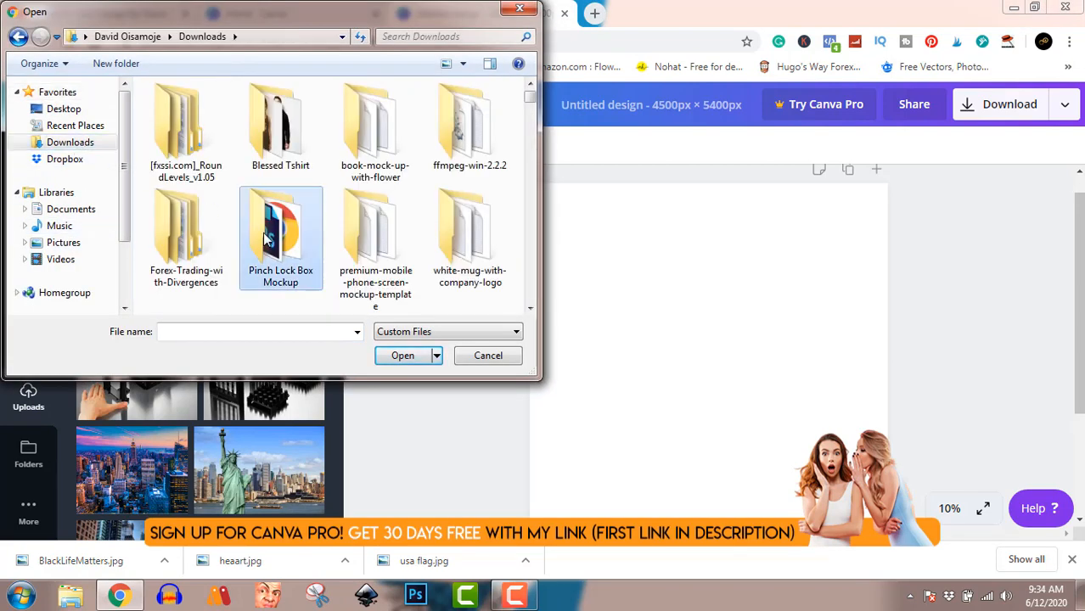
pyautogui.press('u')
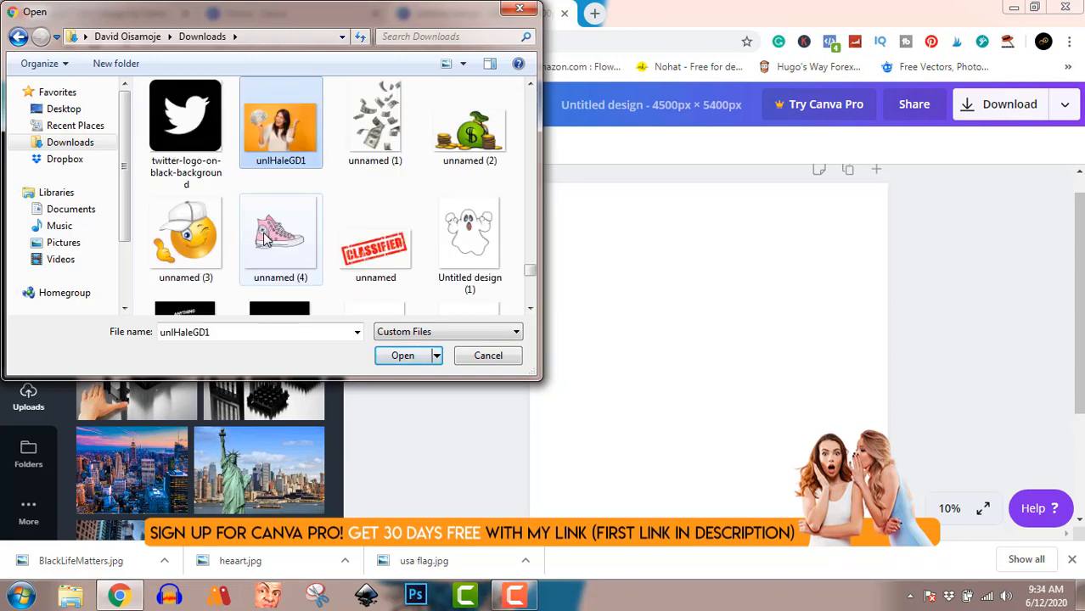
pyautogui.click(343, 266)
pyautogui.write('usa flag')
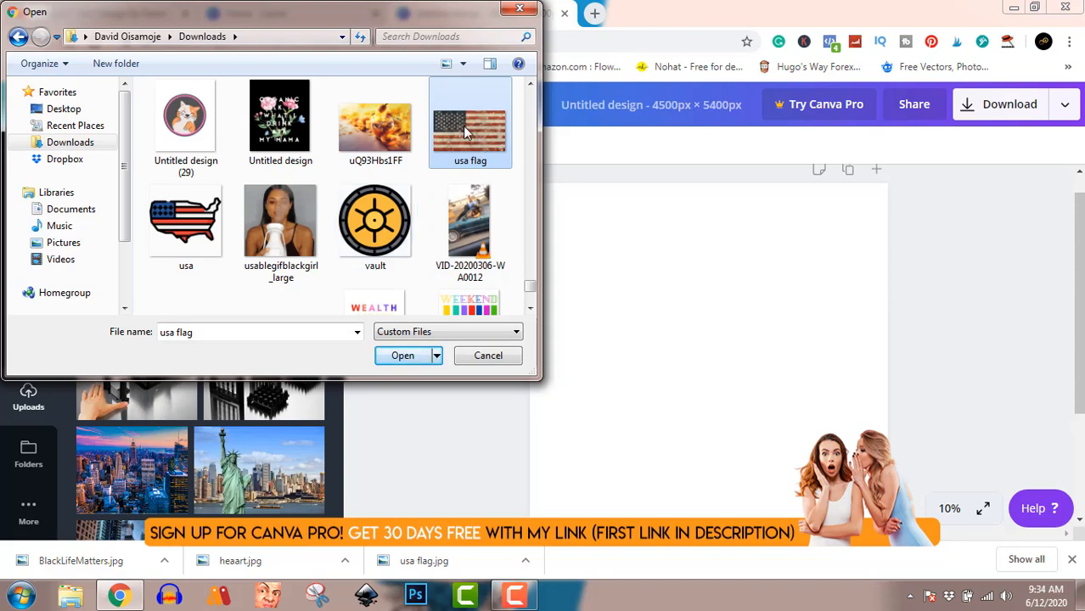
pyautogui.click(394, 357)
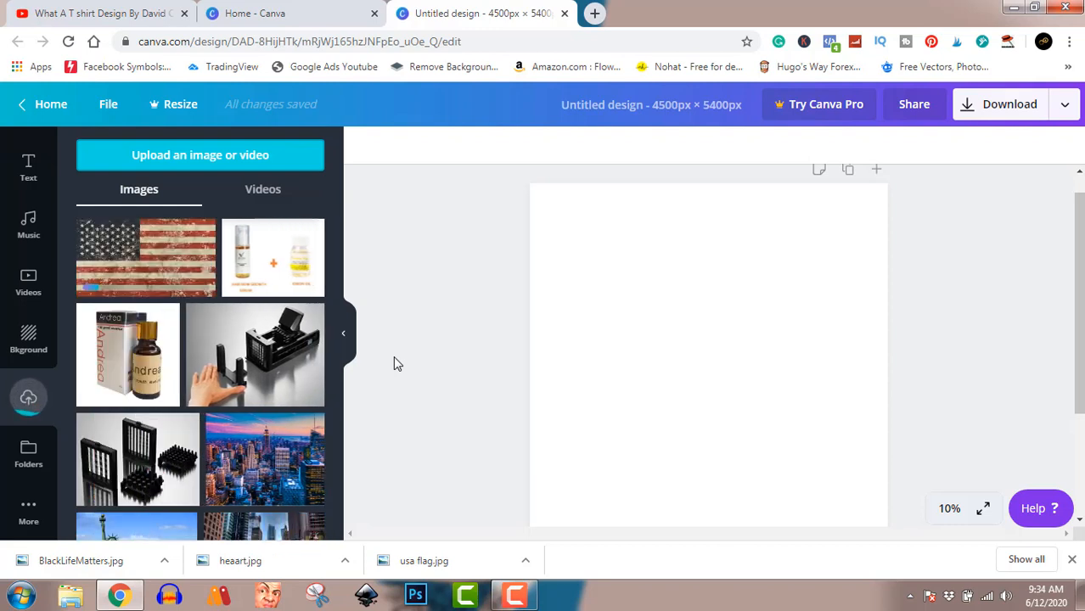
# Place the USA flag image on the page, enlarge it to about 3,306 × 1,845 px and centre it horizontally
pyautogui.click(174, 270)
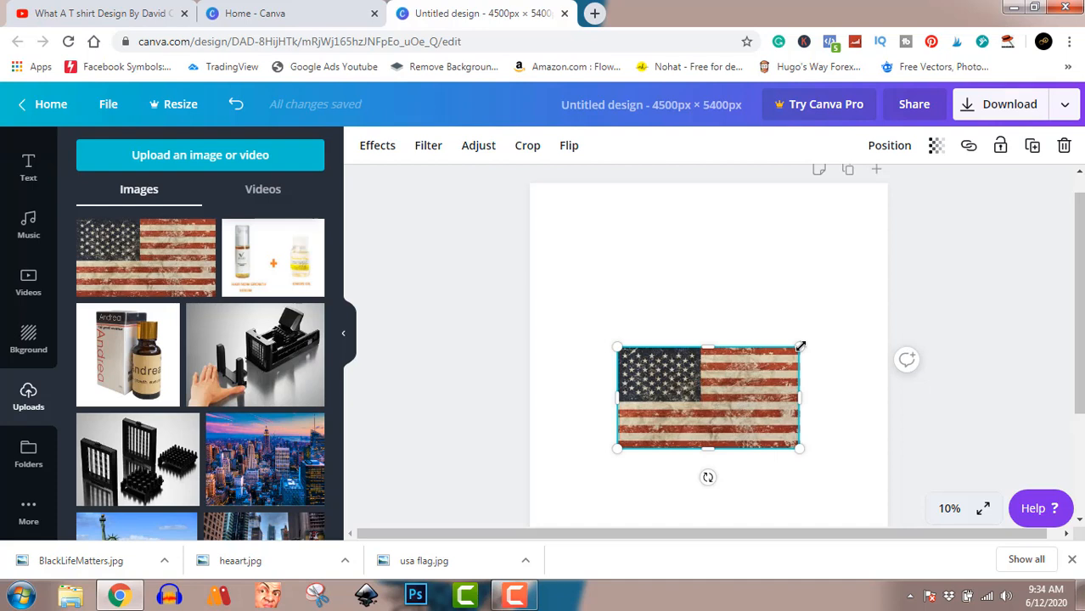
pyautogui.moveTo(800, 347); pyautogui.dragTo(868, 277)
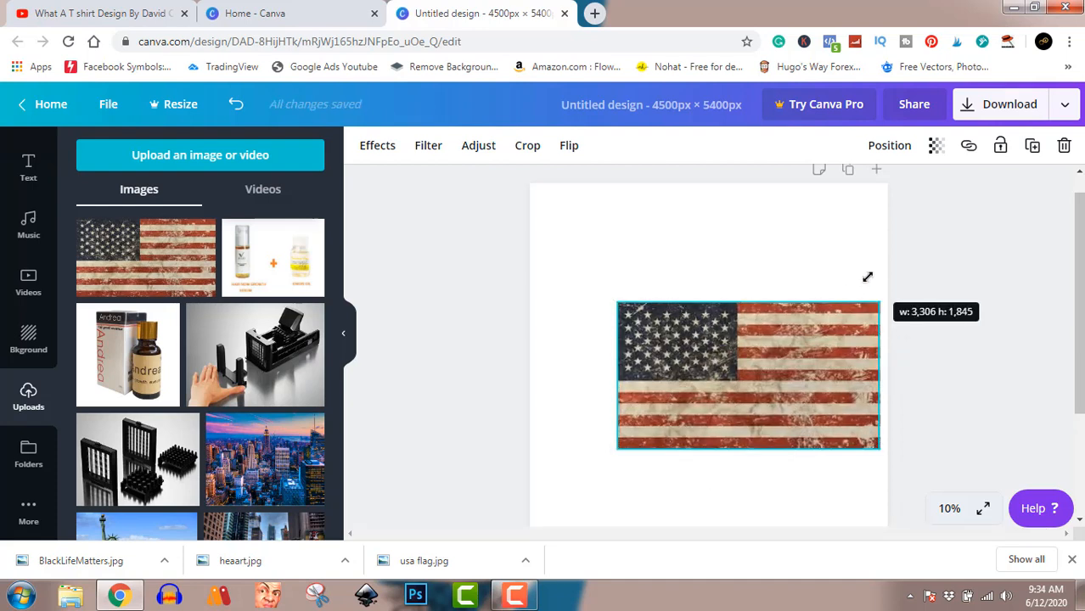
pyautogui.moveTo(829, 374); pyautogui.dragTo(791, 392)
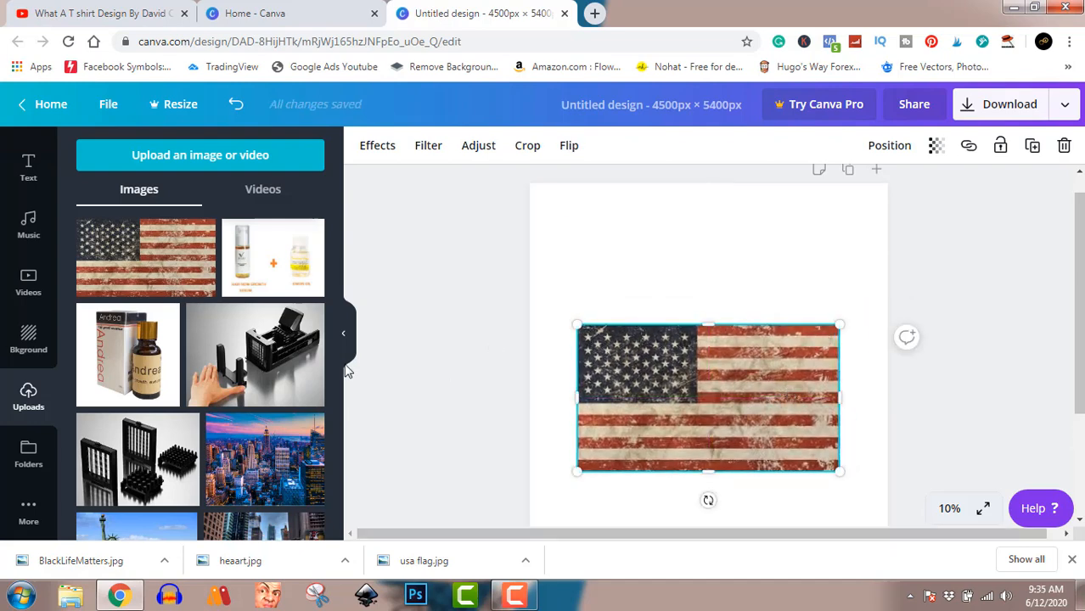
# Search the text templates for "vintage" and add the VALENCE text combination to the page
pyautogui.click(28, 173)
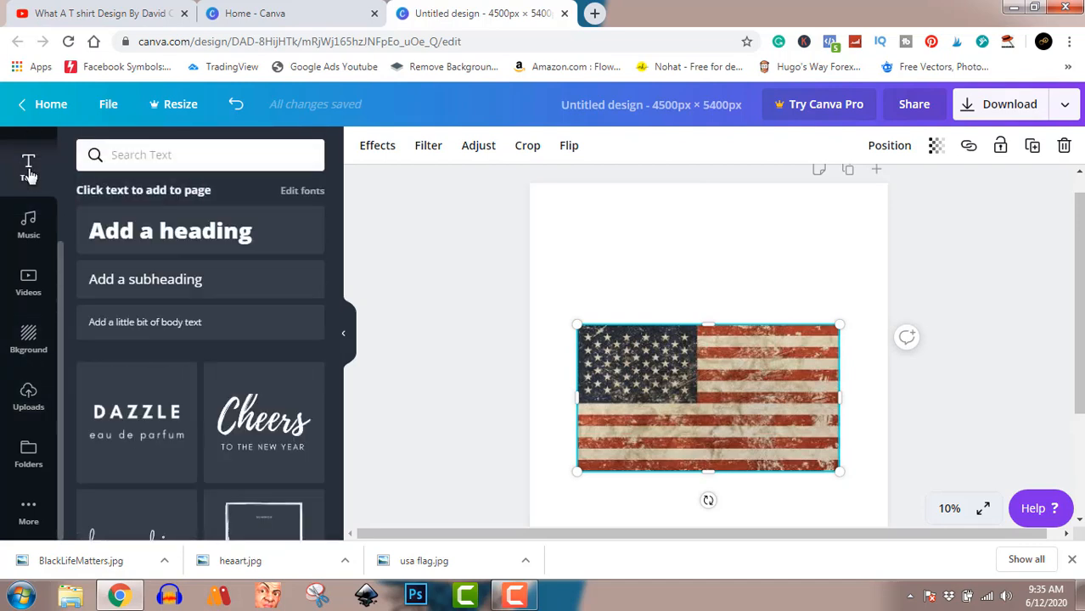
pyautogui.click(140, 157)
pyautogui.write('v')
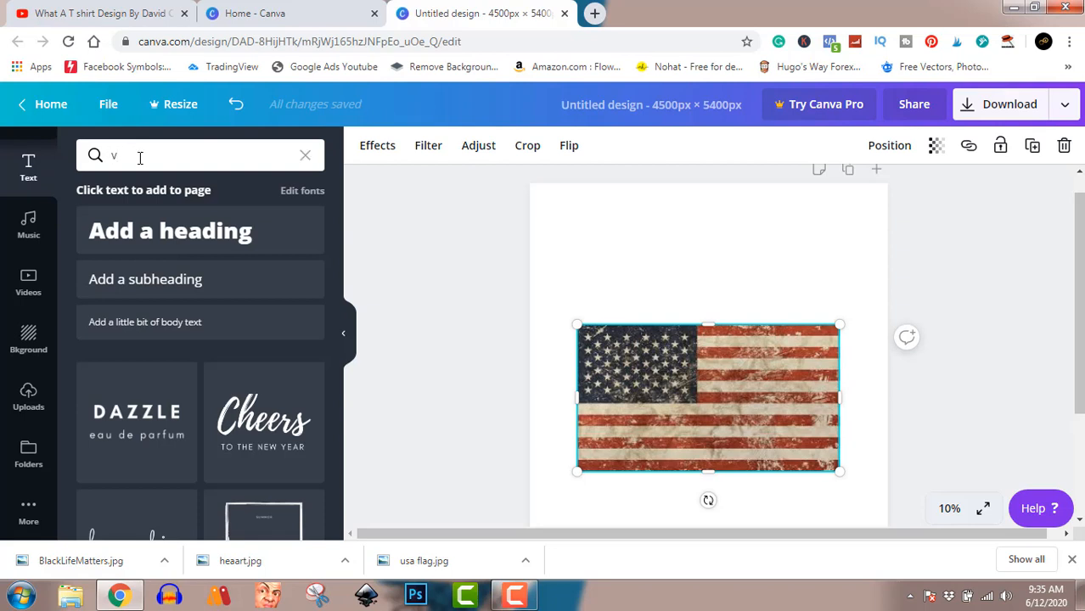
pyautogui.write('intage')
pyautogui.press('Return')
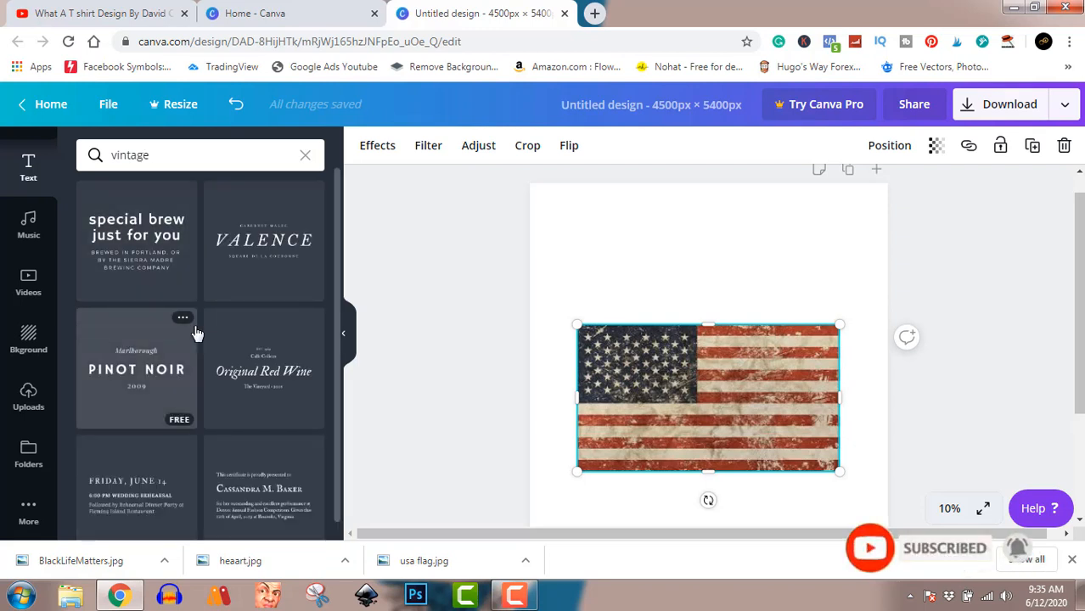
pyautogui.scroll(-1, 196, 333)
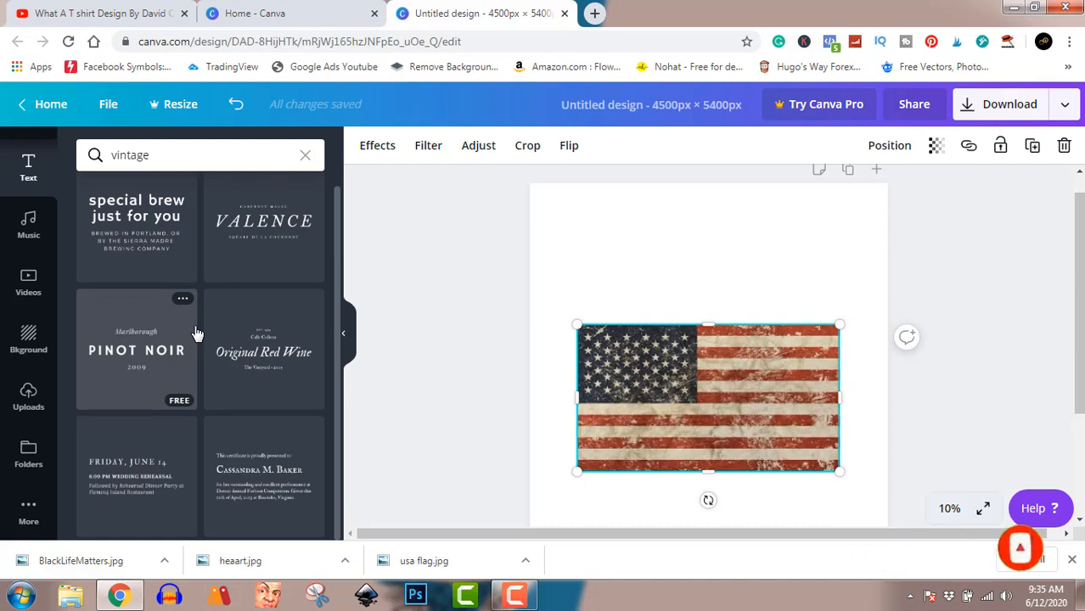
pyautogui.scroll(1, 195, 333)
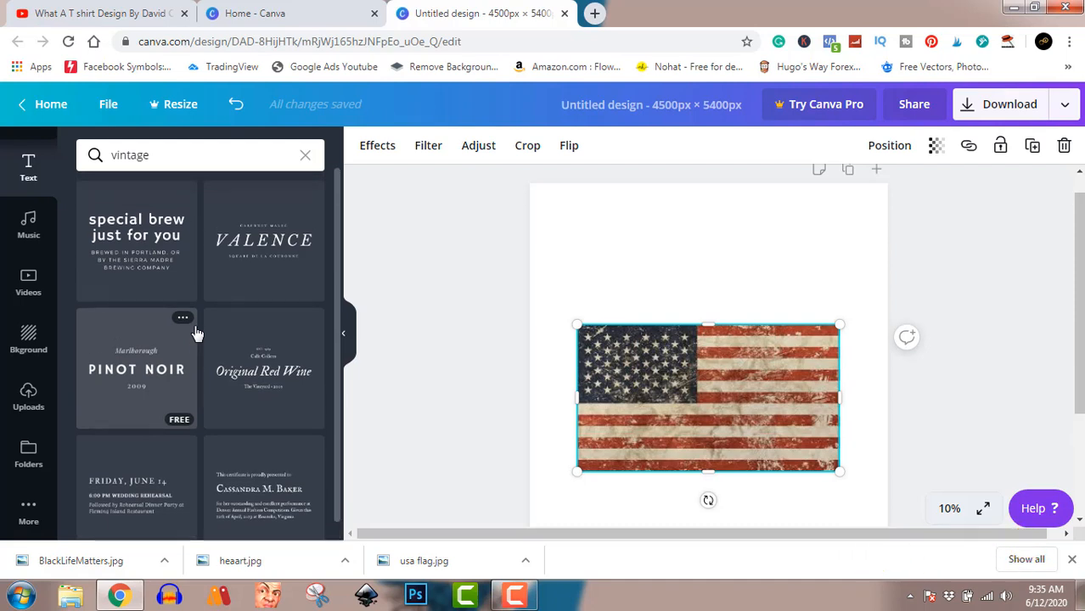
pyautogui.click(257, 242)
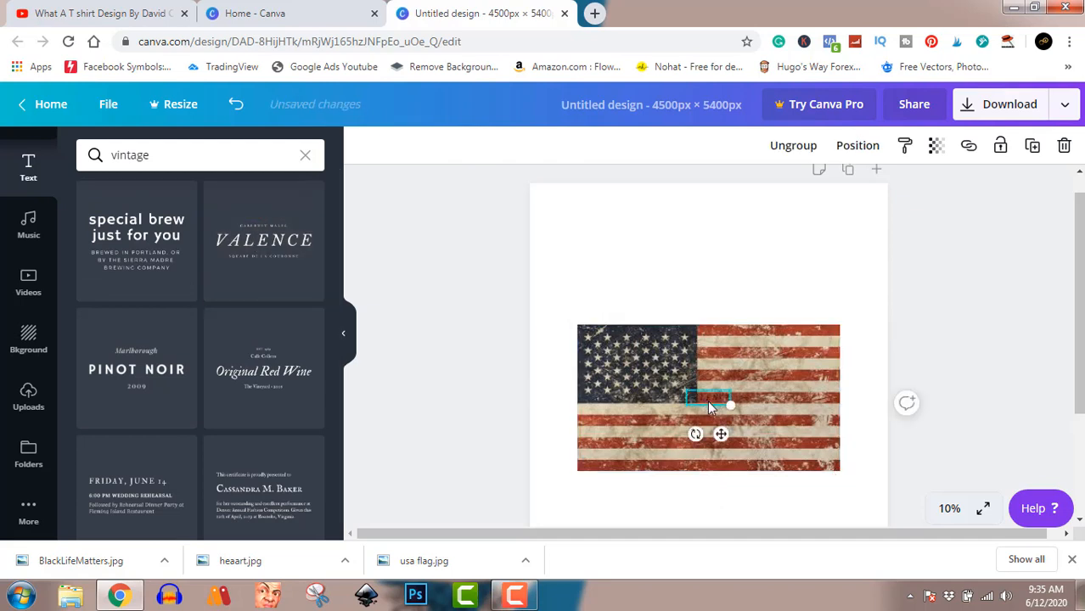
# Move the VALENCE text group above the flag, enlarge it to a heading size of about 265 and centre it horizontally
pyautogui.moveTo(708, 398); pyautogui.dragTo(703, 275)
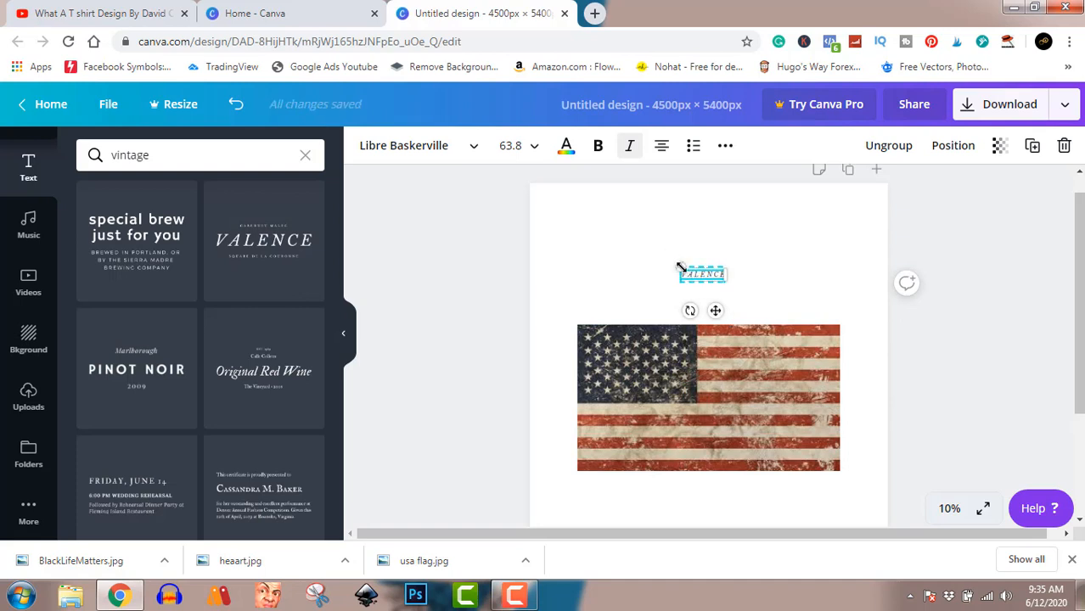
pyautogui.moveTo(680, 268); pyautogui.dragTo(542, 220)
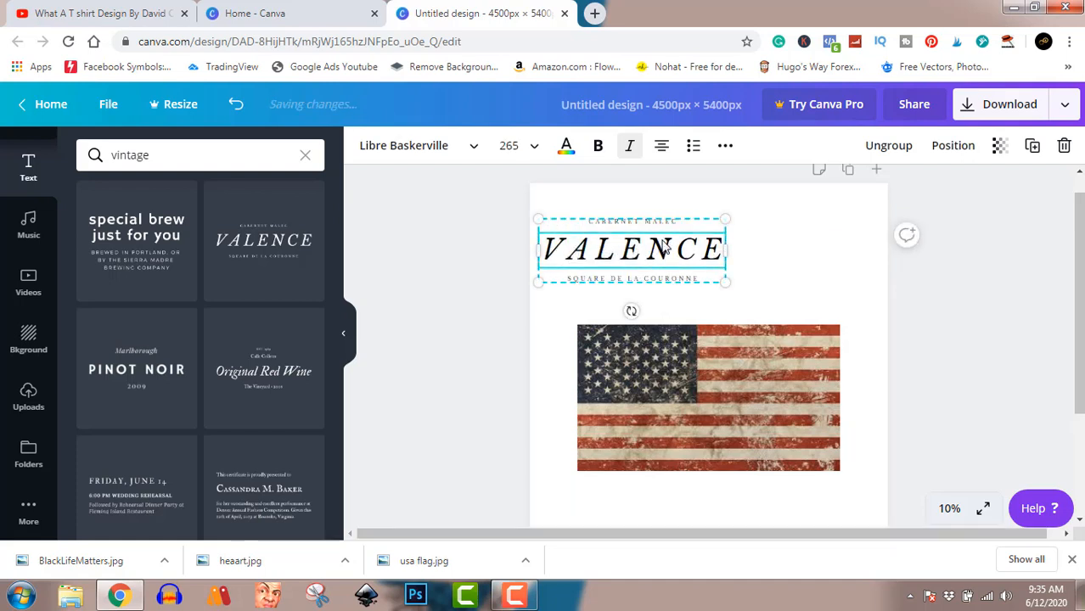
pyautogui.moveTo(666, 246); pyautogui.dragTo(736, 245)
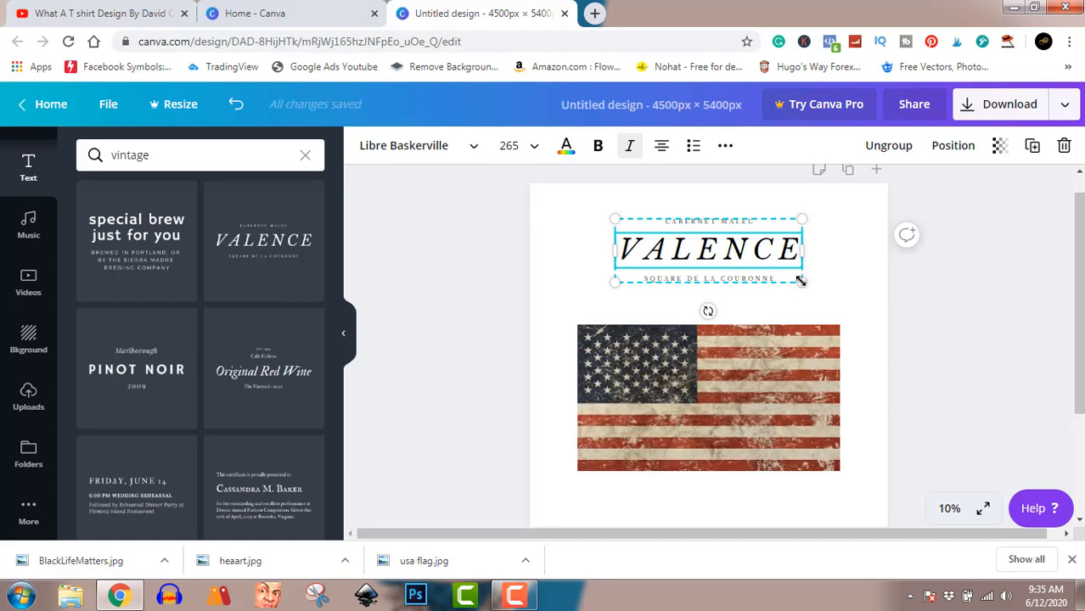
# Ungroup the VALENCE text combination and delete its small CABERNET MALEC line
pyautogui.click(902, 148)
pyautogui.click(978, 254)
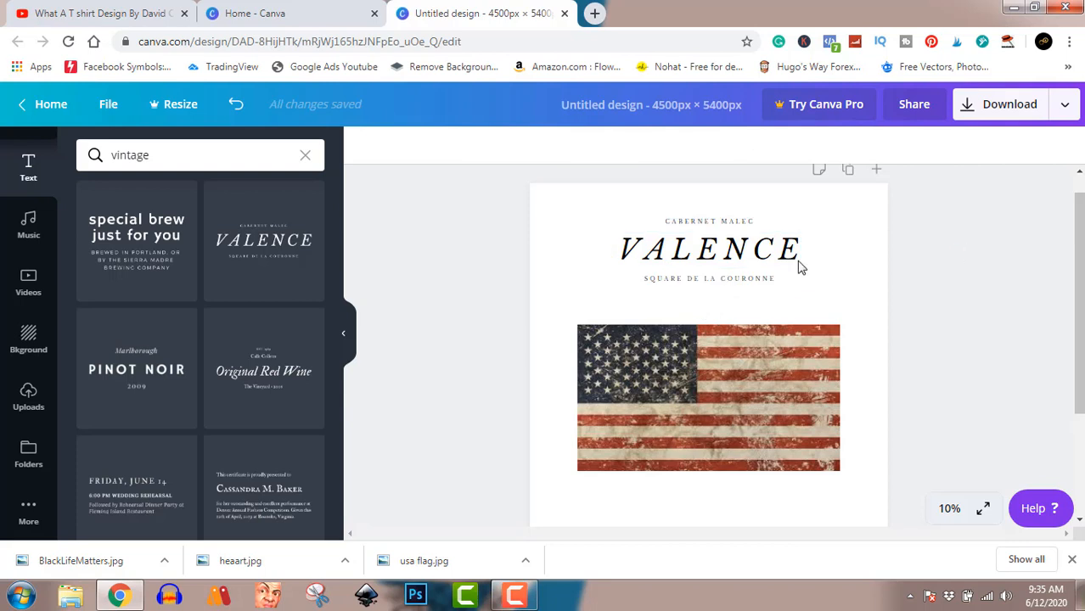
pyautogui.click(736, 223)
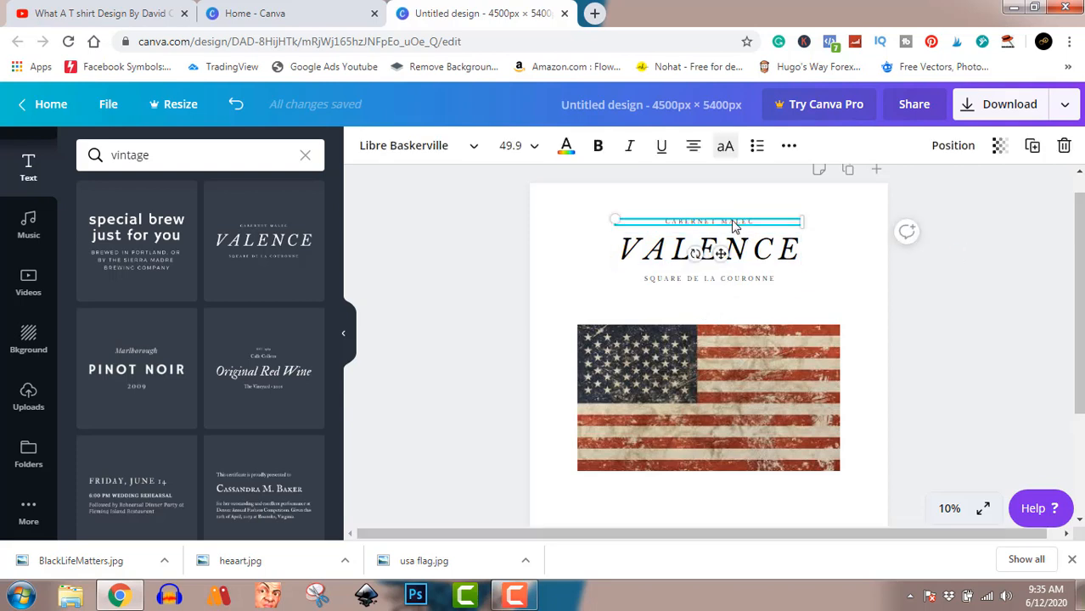
pyautogui.press('Delete')
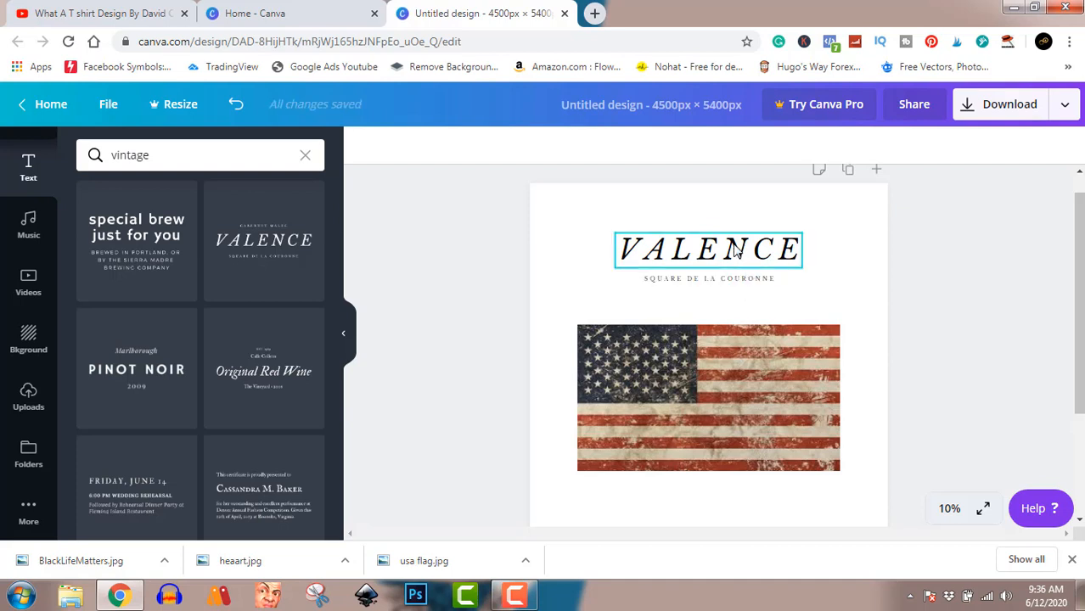
# Replace the VALENCE heading text with "UNIT"
pyautogui.click(737, 250)
pyautogui.doubleClick(736, 248)
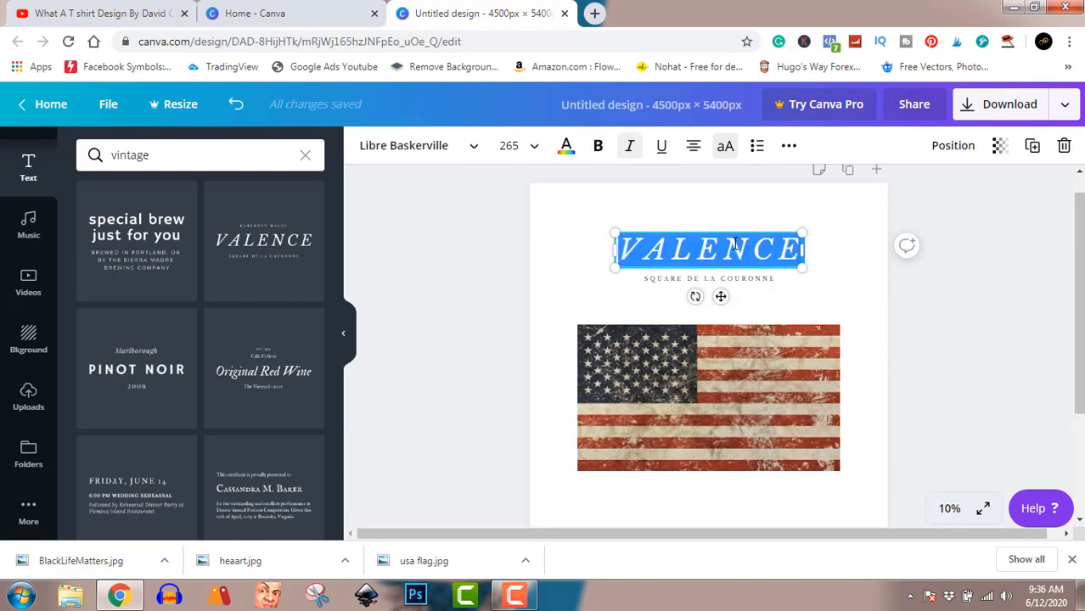
pyautogui.write('U')
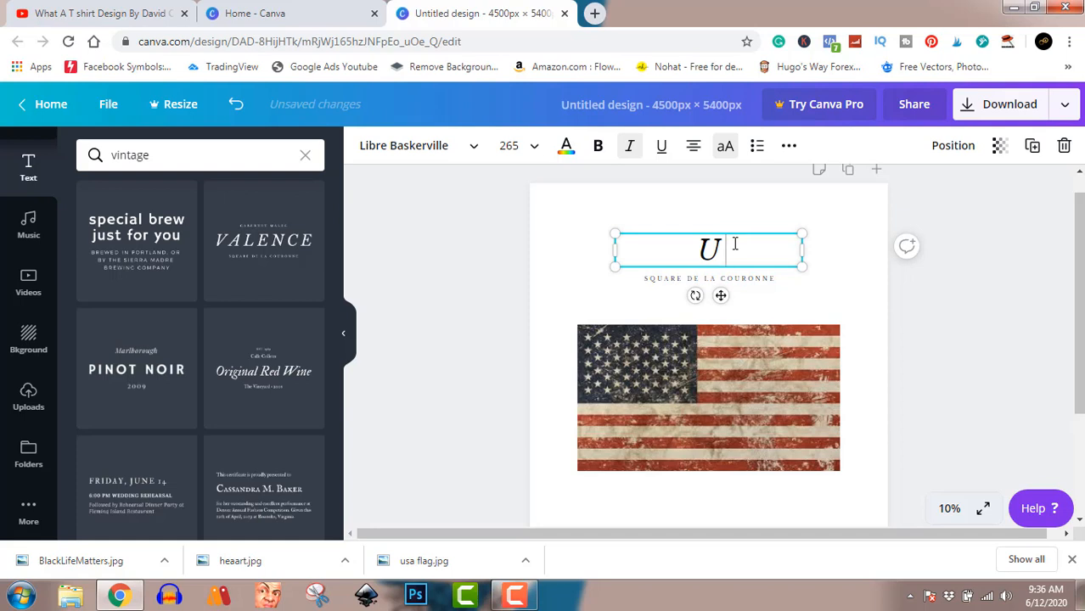
pyautogui.write('NIT')
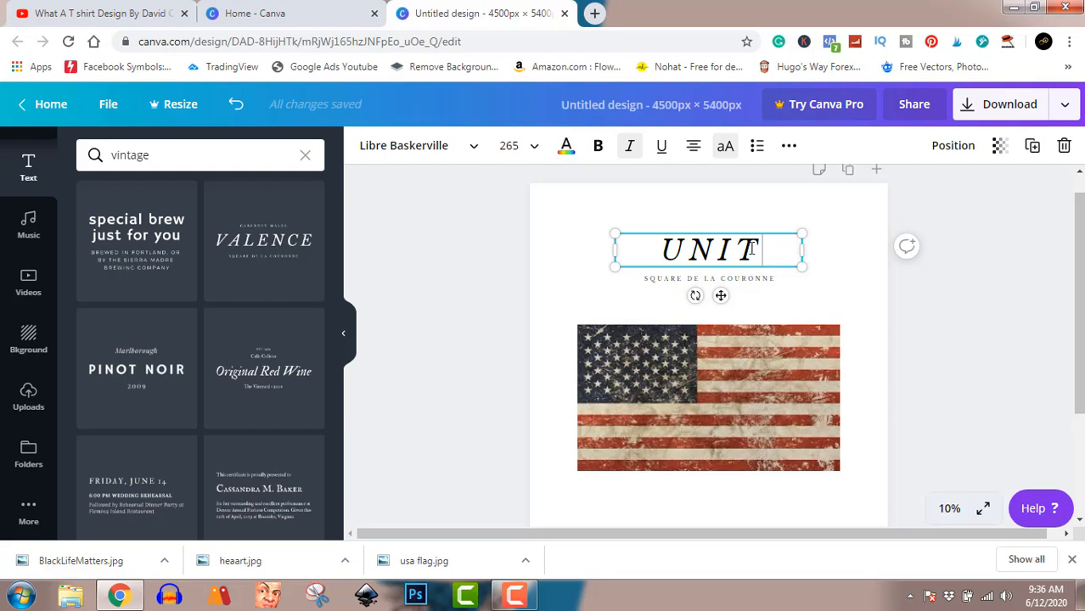
# Recolour the UNIT heading with the near-black dark grey from the flag's photo colours
pyautogui.moveTo(761, 249); pyautogui.dragTo(668, 248)
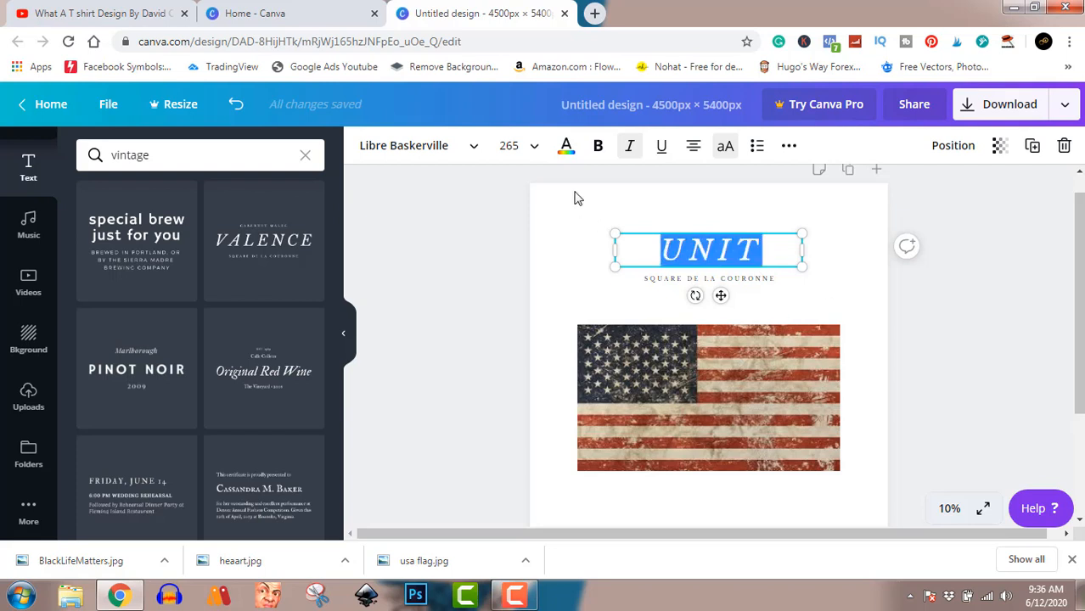
pyautogui.click(566, 147)
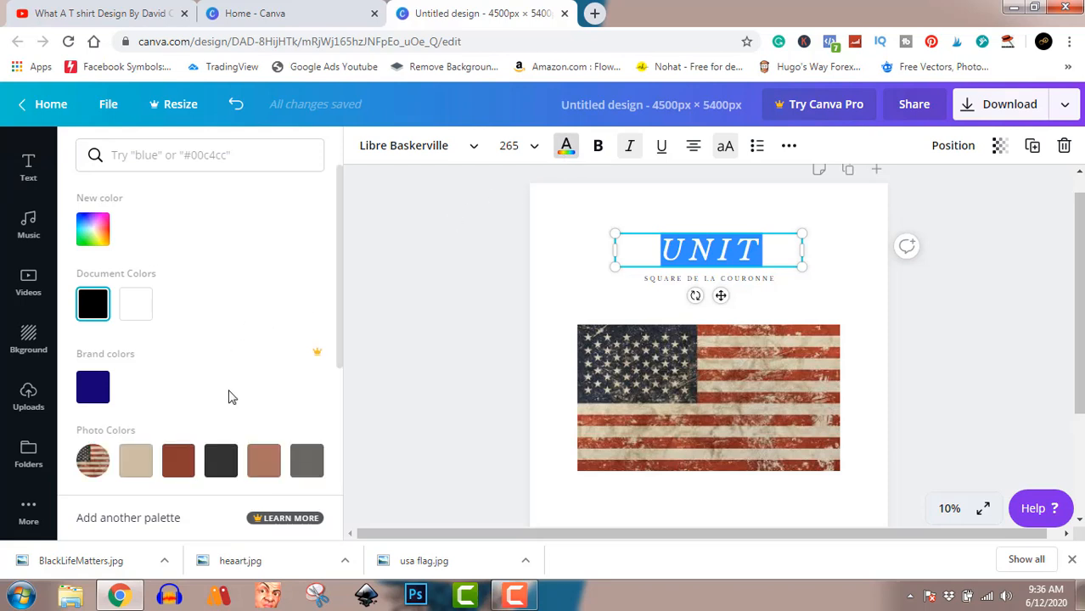
pyautogui.click(221, 463)
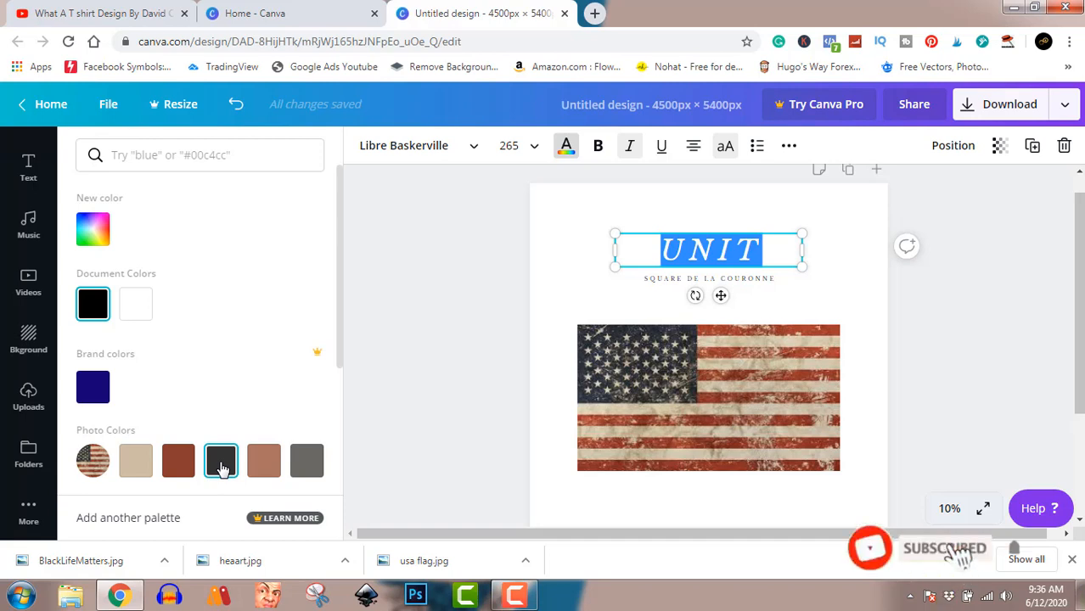
# Recolour the UNIT heading with the beige from the flag's photo colours and deselect it
pyautogui.click(138, 470)
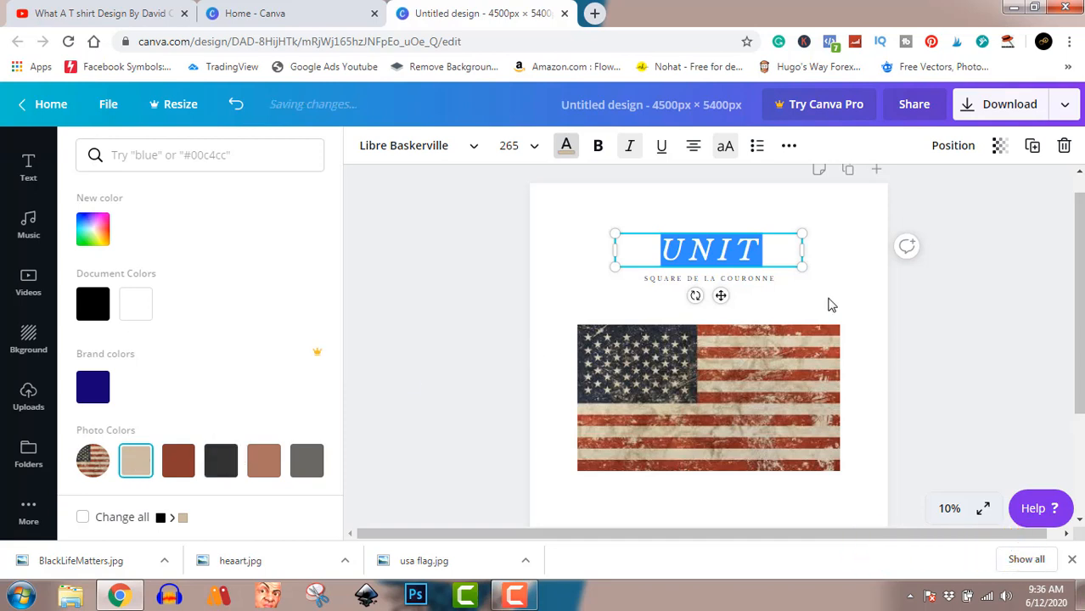
pyautogui.press('Escape')
pyautogui.press('Escape')
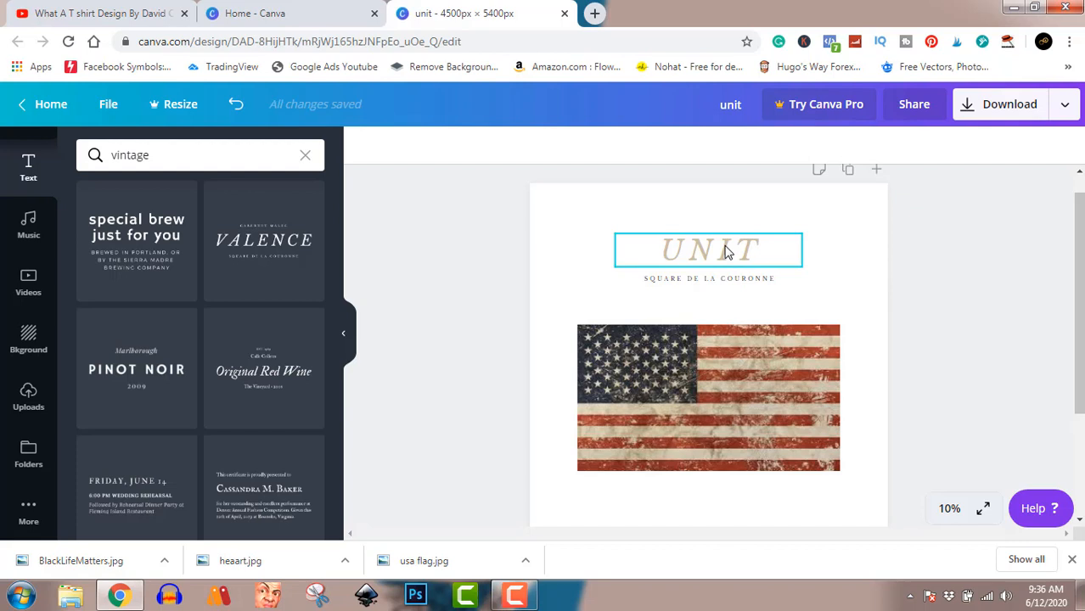
# Duplicate the UNIT heading slightly below and to its right, and replace the copy's text with "ED"
pyautogui.moveTo(726, 251); pyautogui.dragTo(797, 287)
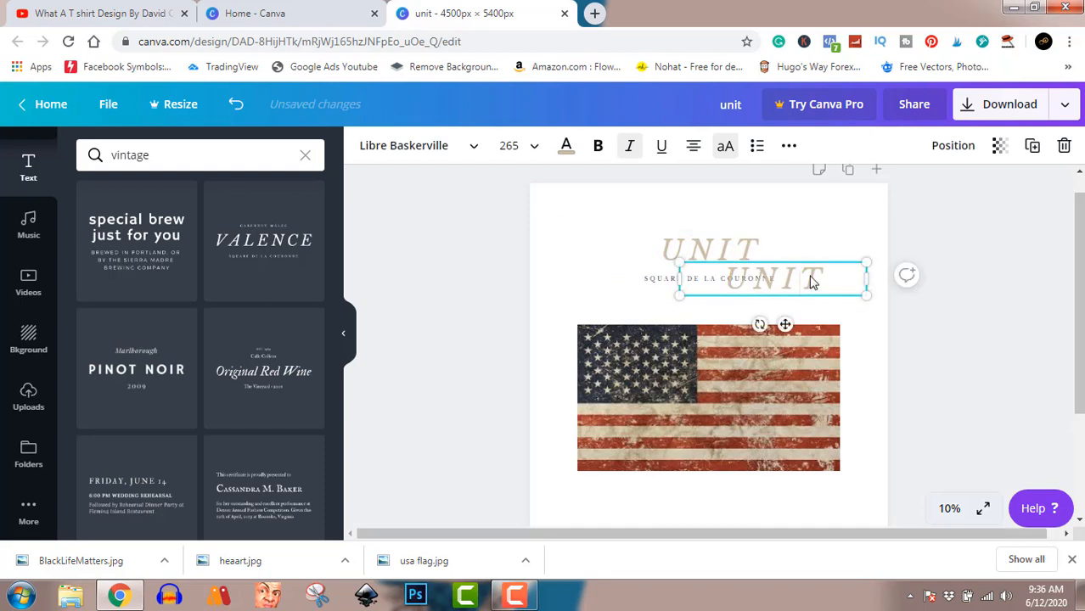
pyautogui.doubleClick(816, 276)
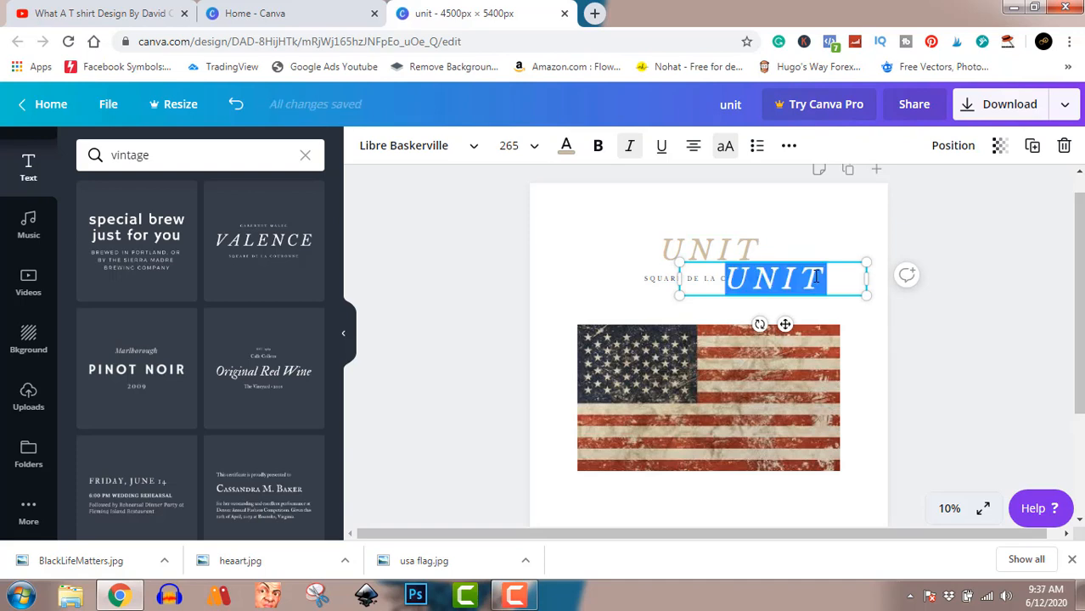
pyautogui.write('ED')
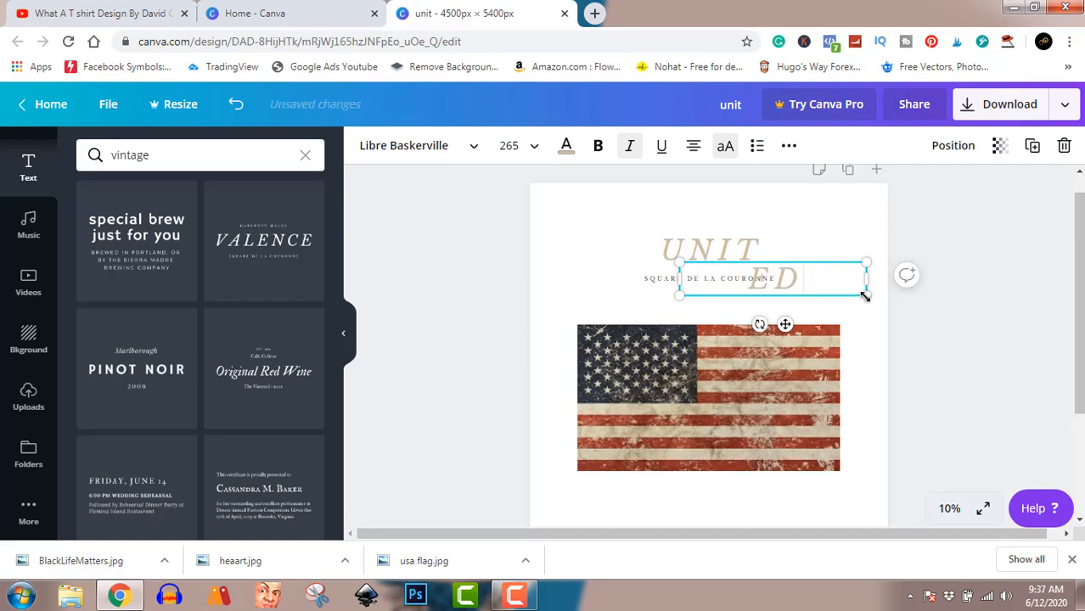
# Enlarge the ED text to a size of about 379 and tilt it slightly clockwise
pyautogui.moveTo(891, 335); pyautogui.dragTo(934, 372)
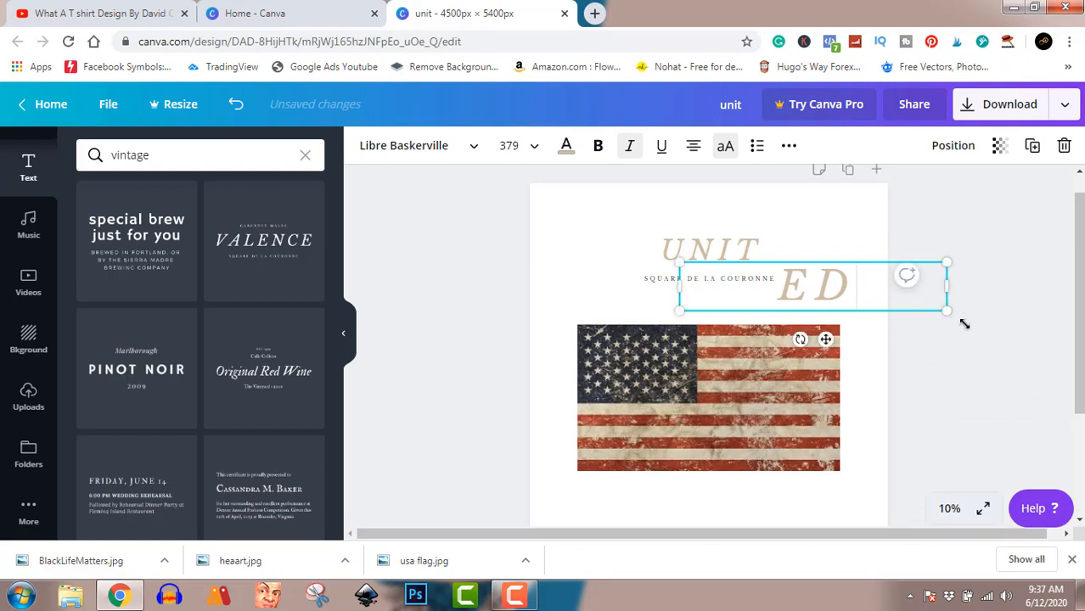
pyautogui.moveTo(799, 339); pyautogui.dragTo(792, 339)
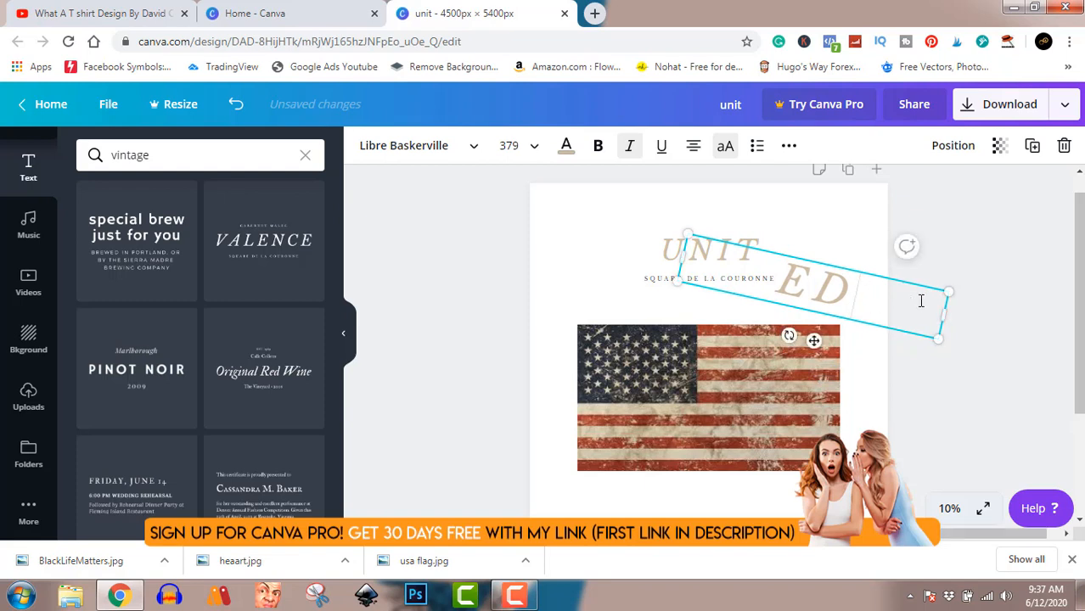
pyautogui.click(971, 316)
# Place the tilted ED text directly after UNIT so the two read as one word
pyautogui.moveTo(826, 299); pyautogui.dragTo(806, 258)
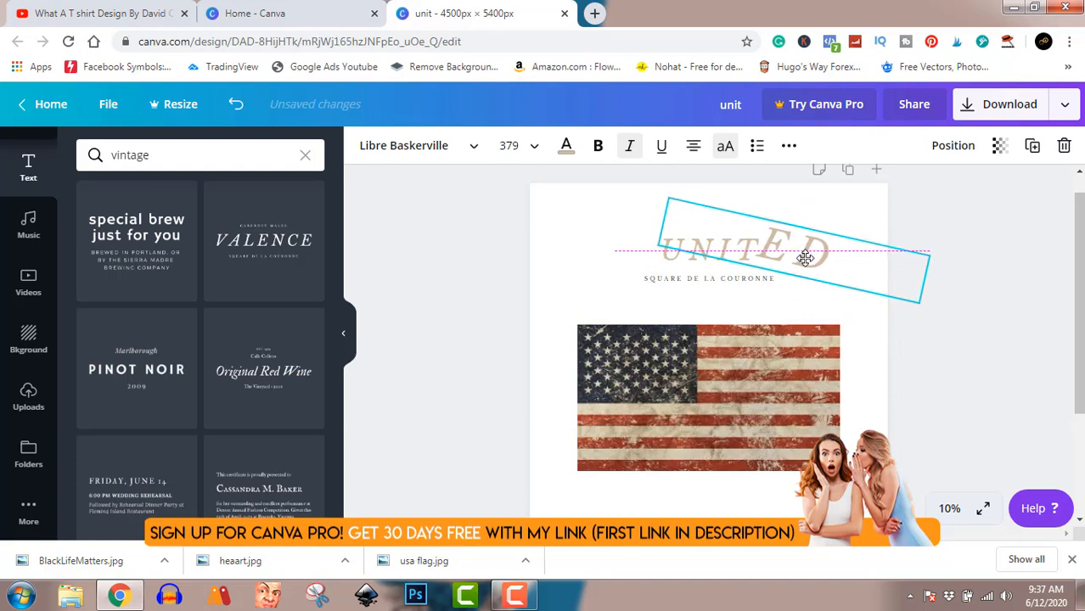
pyautogui.moveTo(805, 258); pyautogui.dragTo(806, 259)
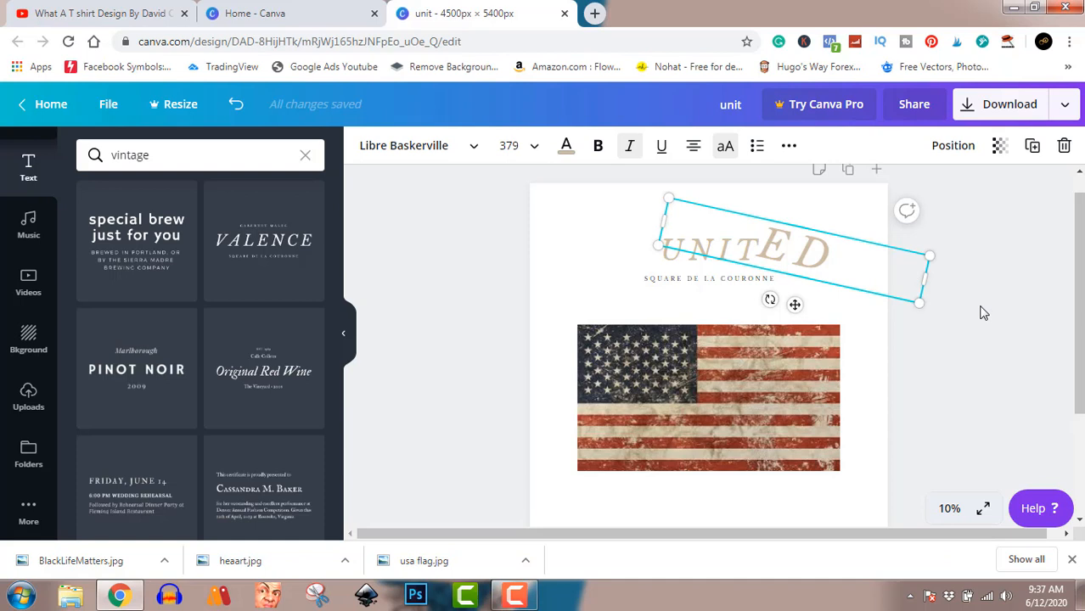
pyautogui.click(678, 258)
pyautogui.press('Escape')
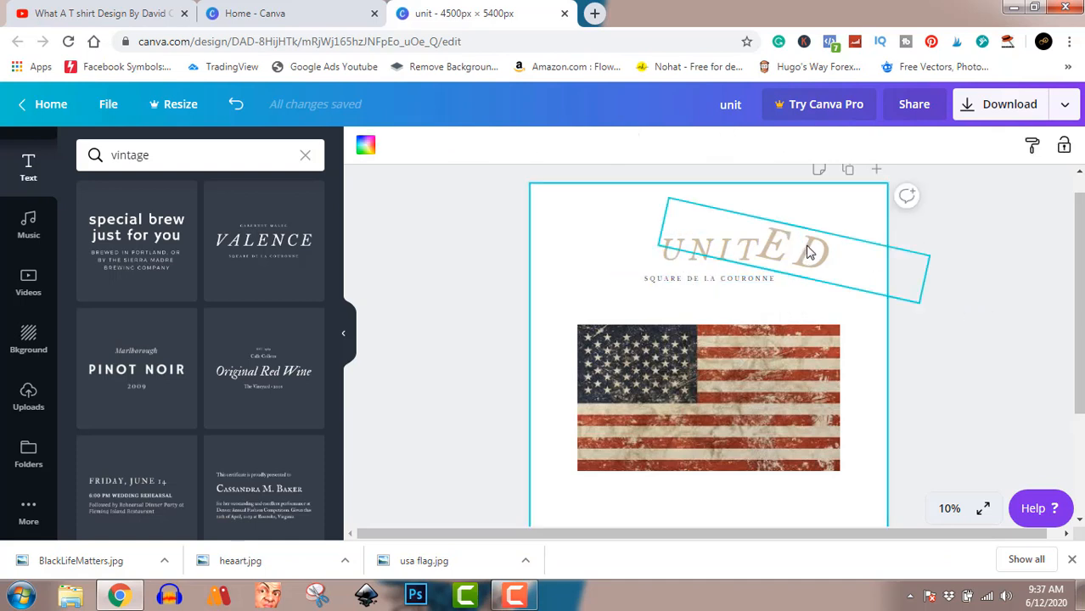
pyautogui.click(700, 263)
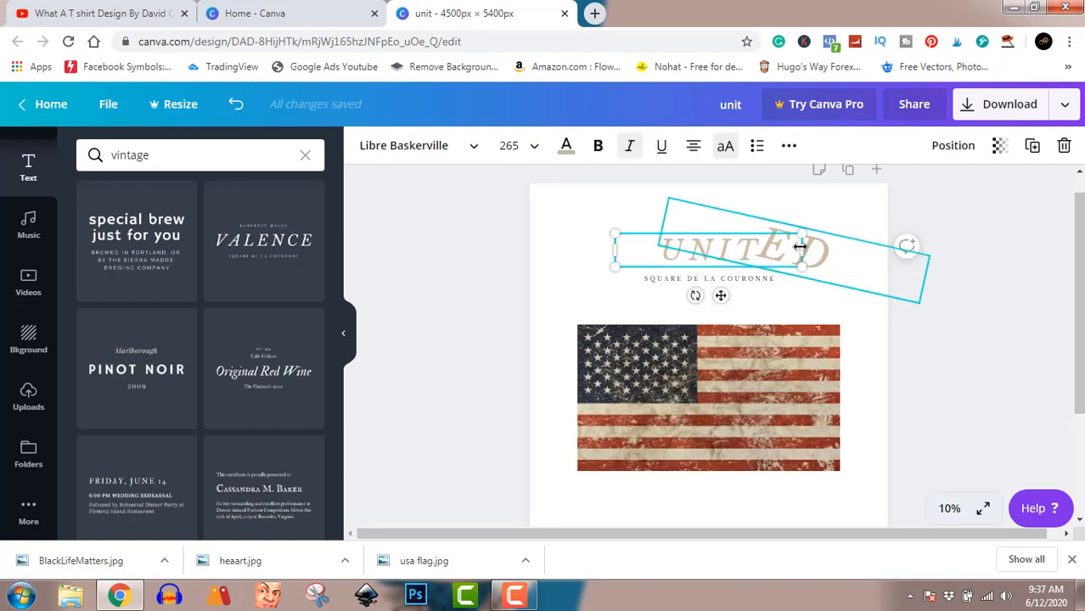
pyautogui.click(1023, 286)
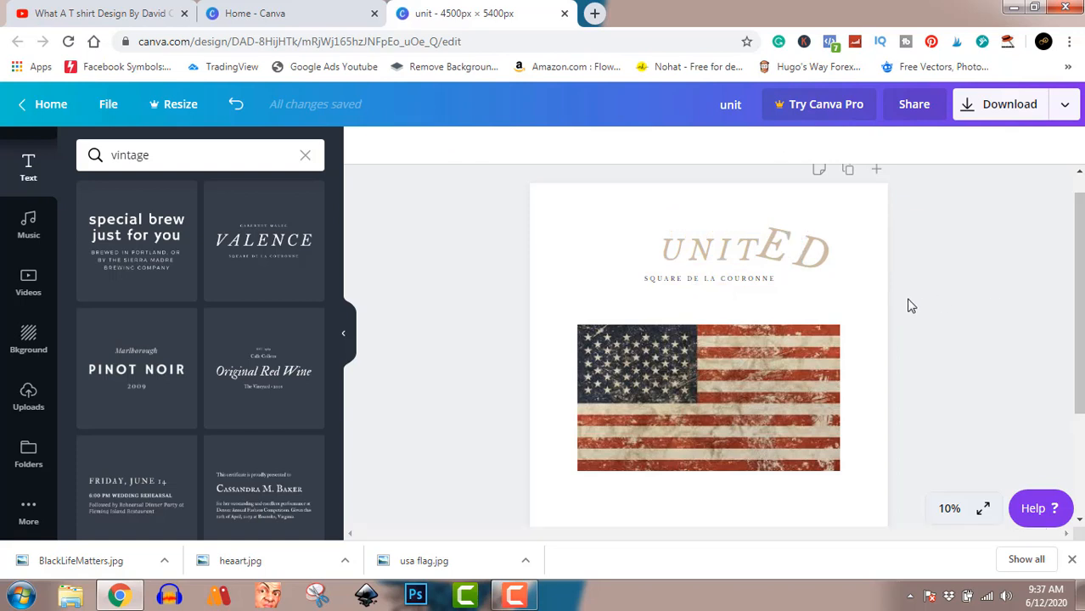
# Shift UNIT and the tilted ED to the left together so the combined word sits centred above the flag
pyautogui.click(692, 266)
pyautogui.moveTo(692, 266); pyautogui.dragTo(659, 252)
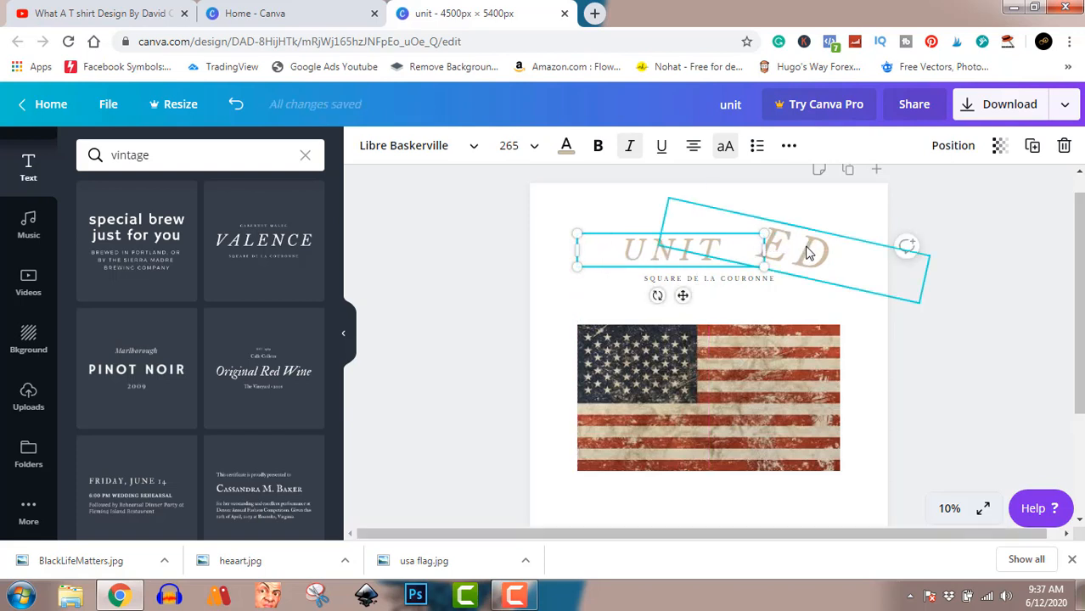
pyautogui.moveTo(808, 248); pyautogui.dragTo(768, 248)
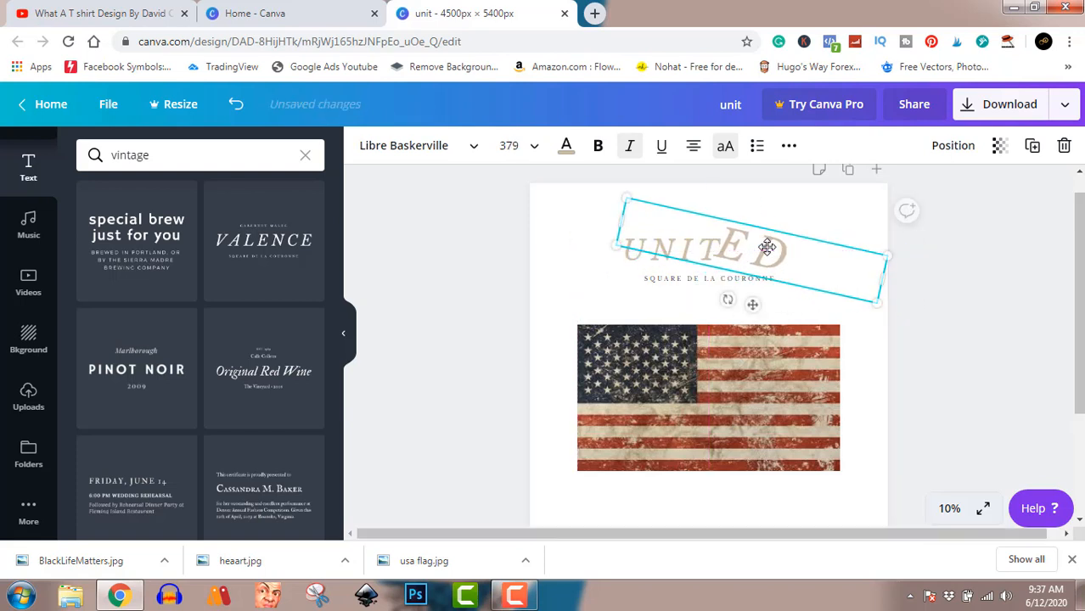
pyautogui.click(958, 332)
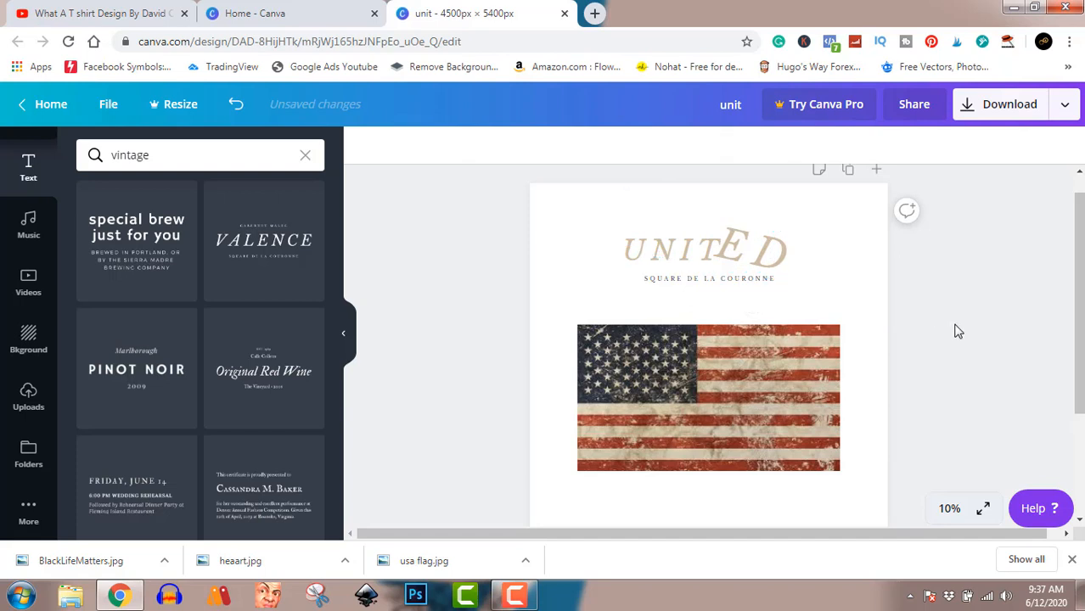
pyautogui.click(716, 280)
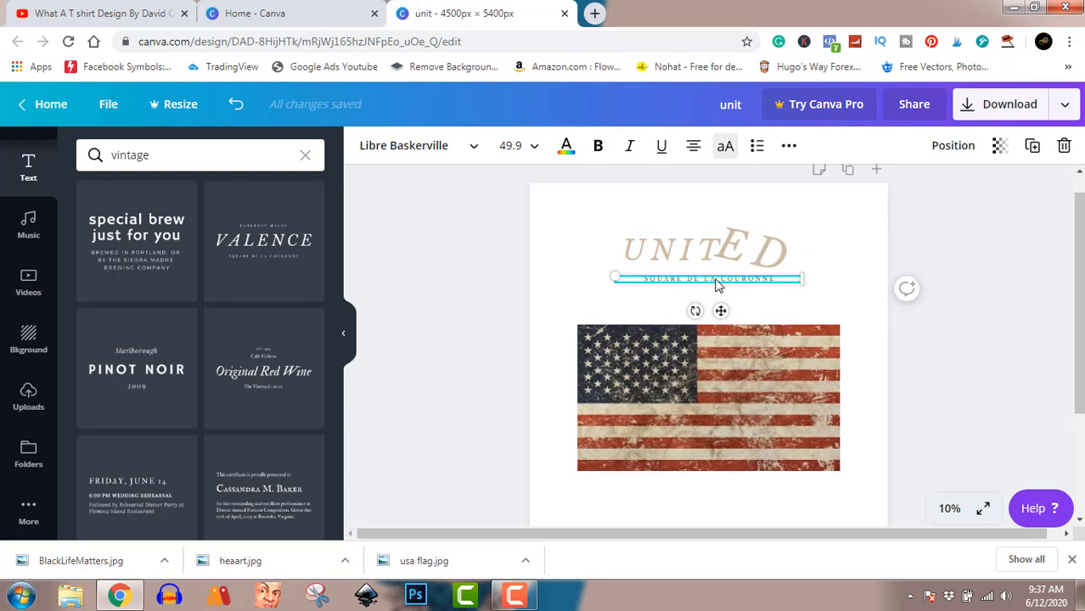
pyautogui.hotkey('ctrl', 'a')
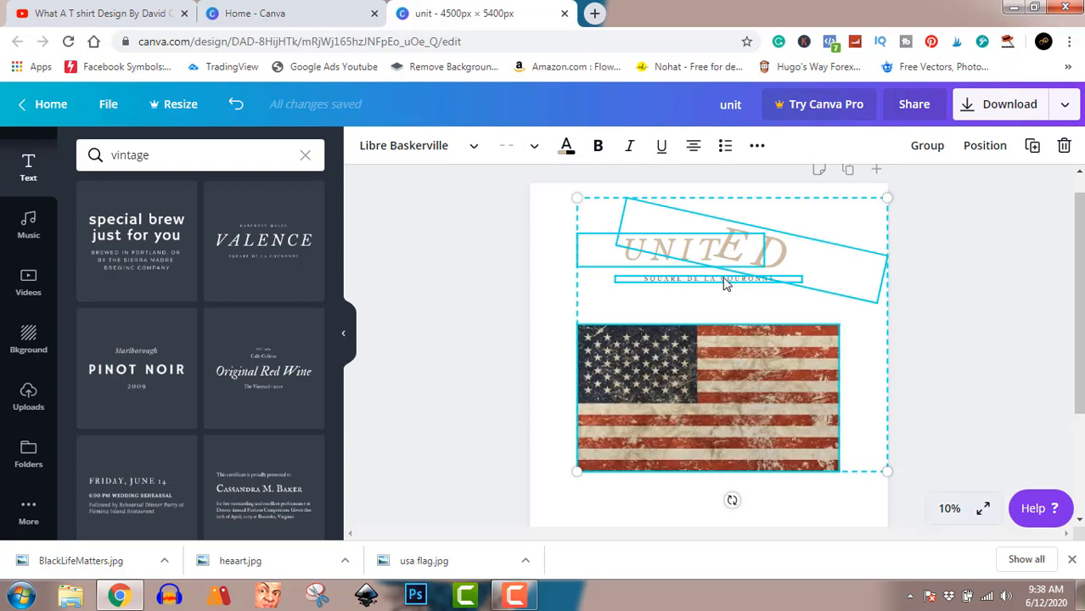
pyautogui.click(979, 304)
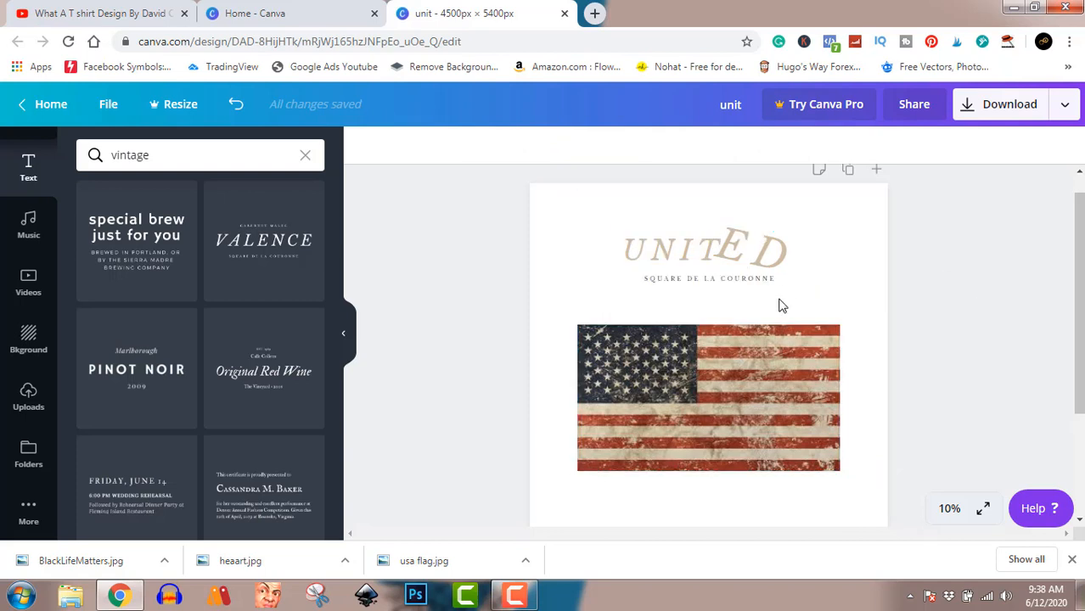
# Replace the small SQUARE DE LA COURONNE line with "TOGETHER FOR ONCE"
pyautogui.click(744, 283)
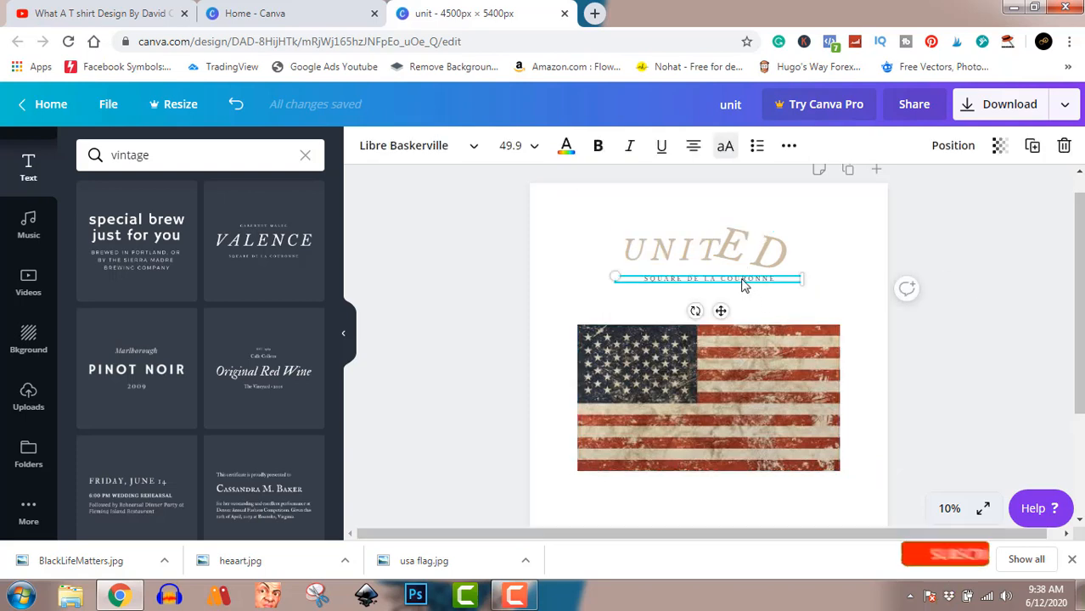
pyautogui.click(744, 283)
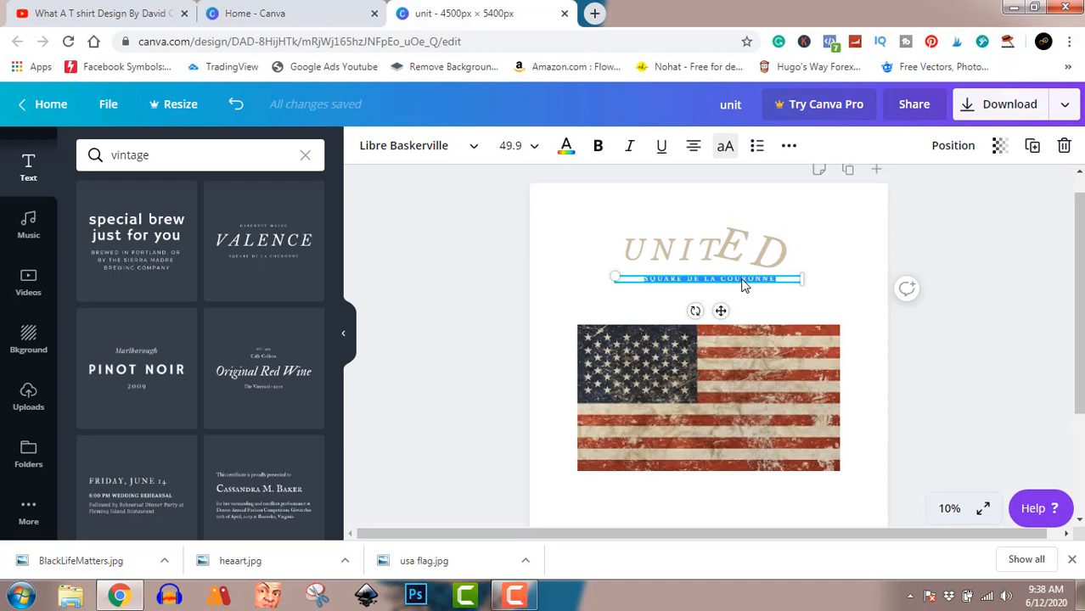
pyautogui.press('BackSpace')
pyautogui.write('TO')
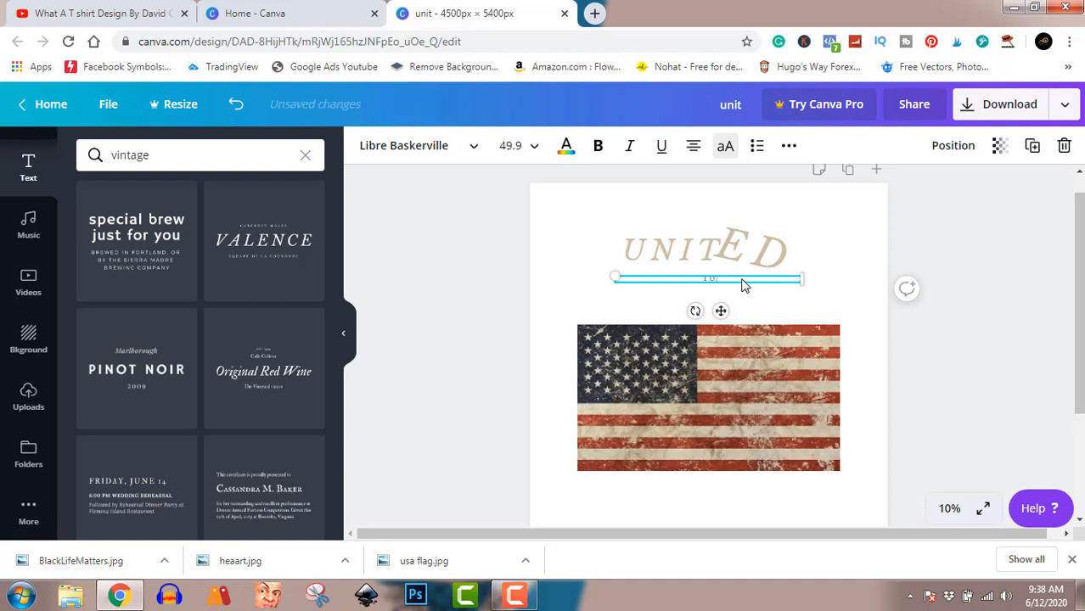
pyautogui.write('GETHER FOR ONCE')
# Enlarge the TOGETHER FOR ONCE line to a size of about 81.8 and centre it beneath the UNITED heading
pyautogui.moveTo(608, 274); pyautogui.dragTo(538, 252)
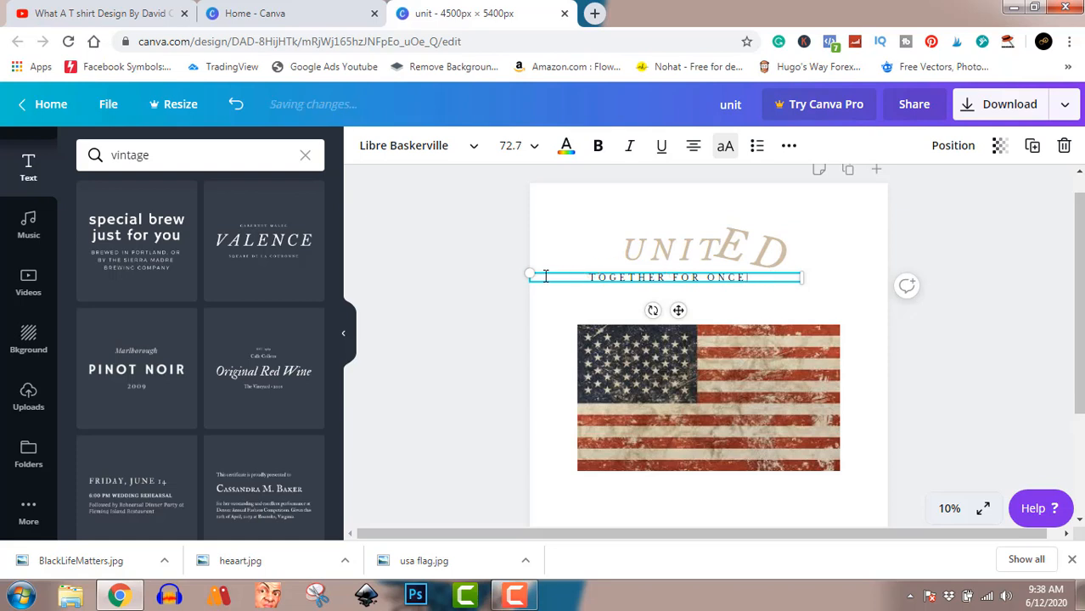
pyautogui.moveTo(529, 276); pyautogui.dragTo(496, 273)
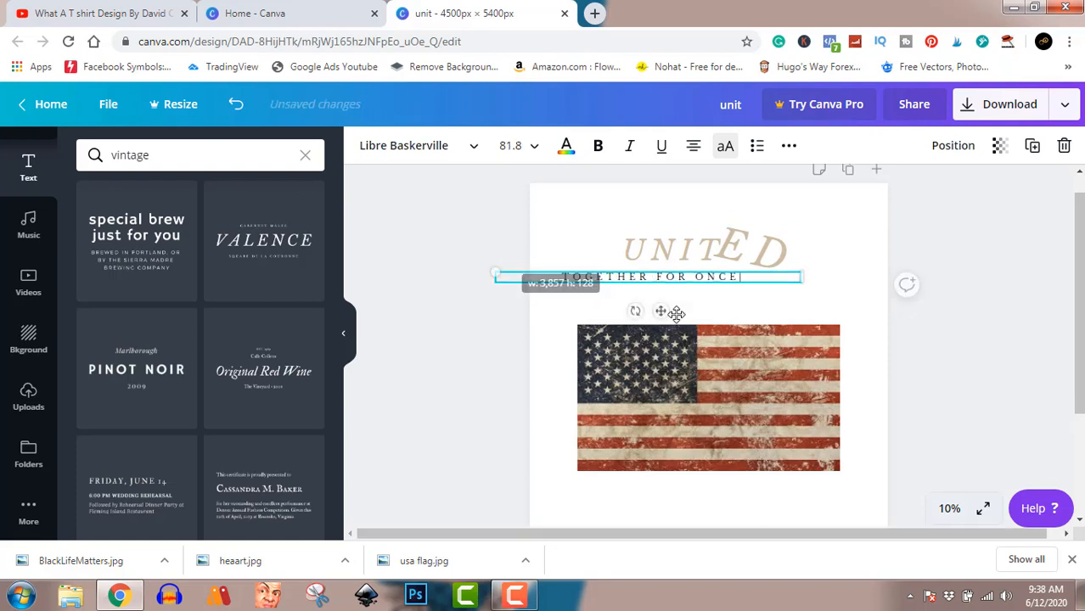
pyautogui.click(967, 314)
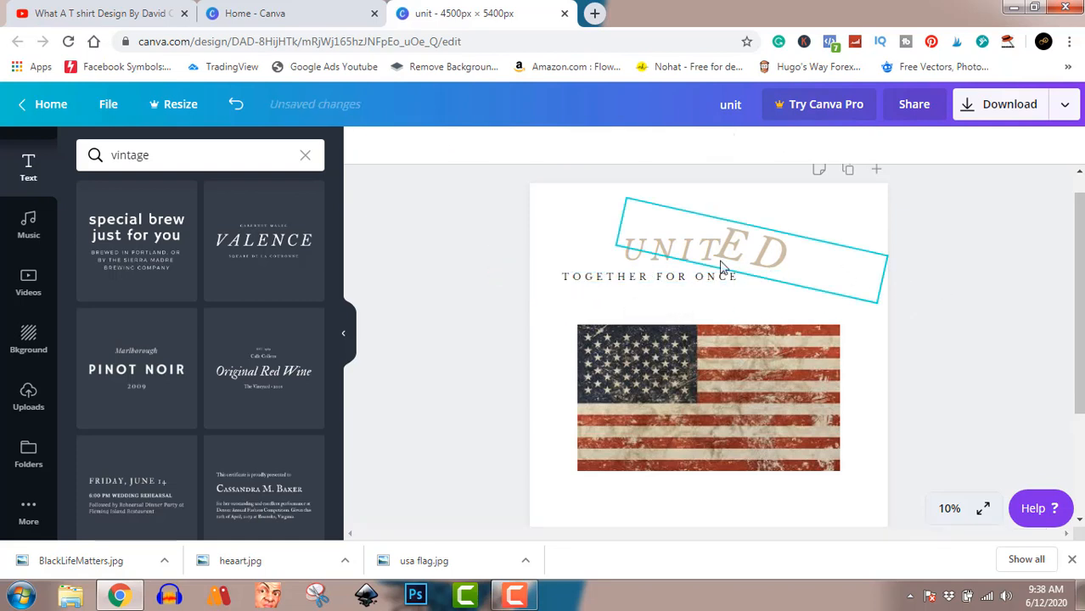
pyautogui.click(684, 280)
pyautogui.moveTo(684, 280); pyautogui.dragTo(741, 283)
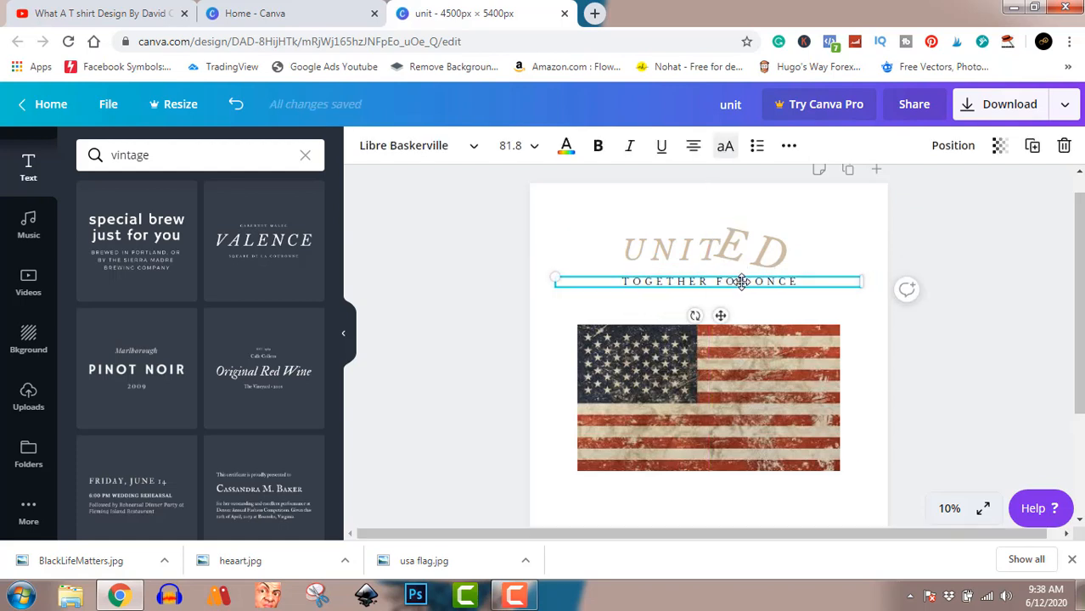
pyautogui.moveTo(741, 281); pyautogui.dragTo(735, 281)
# Recolour the whole TOGETHER FOR ONCE line with the brick red from the flag's photo colours
pyautogui.click(738, 281)
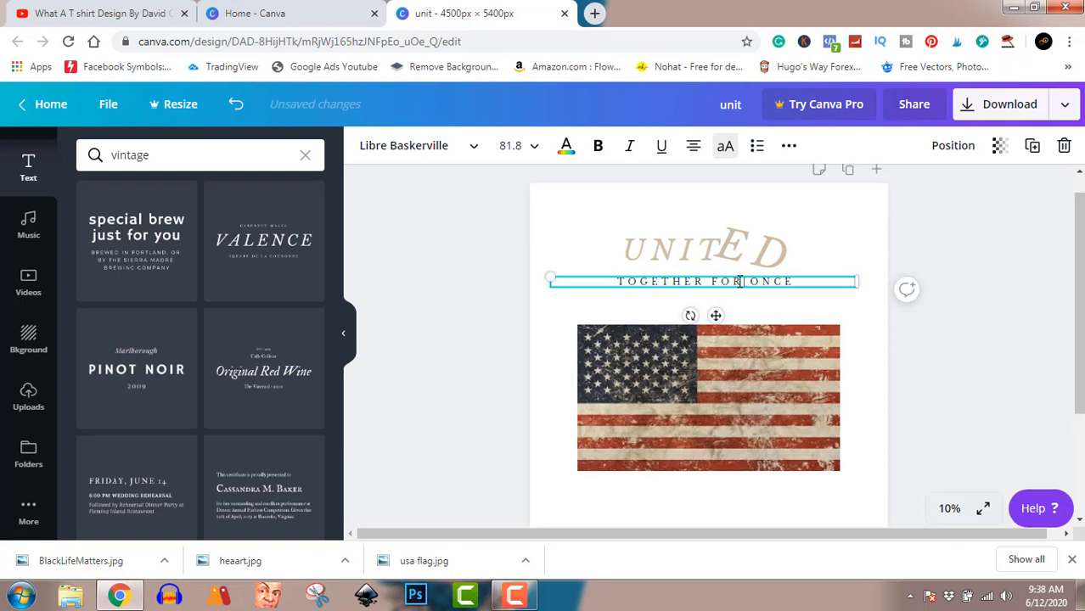
pyautogui.hotkey('ctrl', 'a')
pyautogui.click(567, 148)
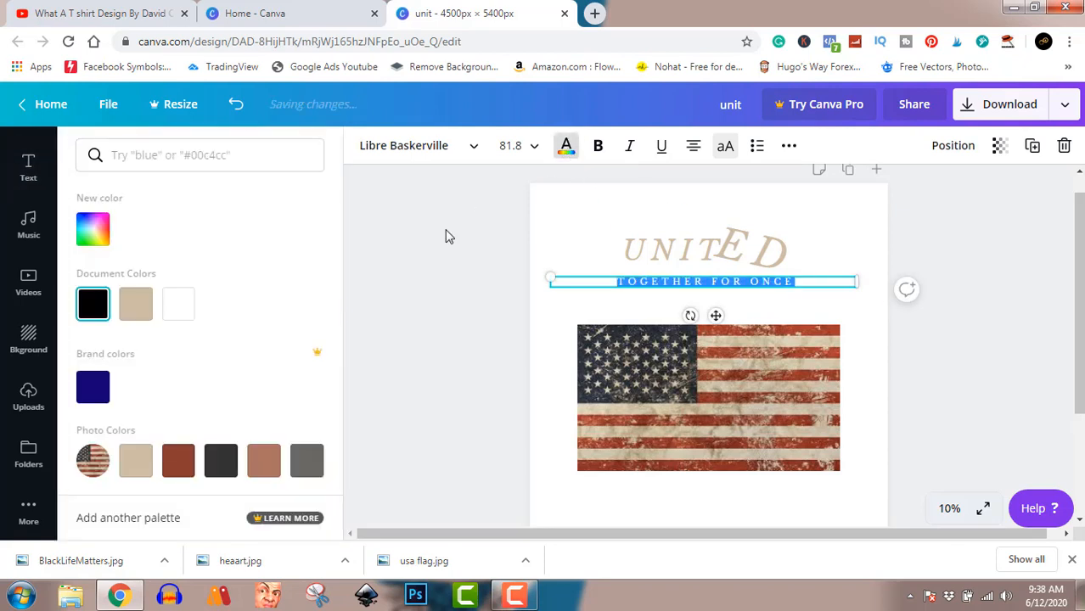
pyautogui.click(178, 463)
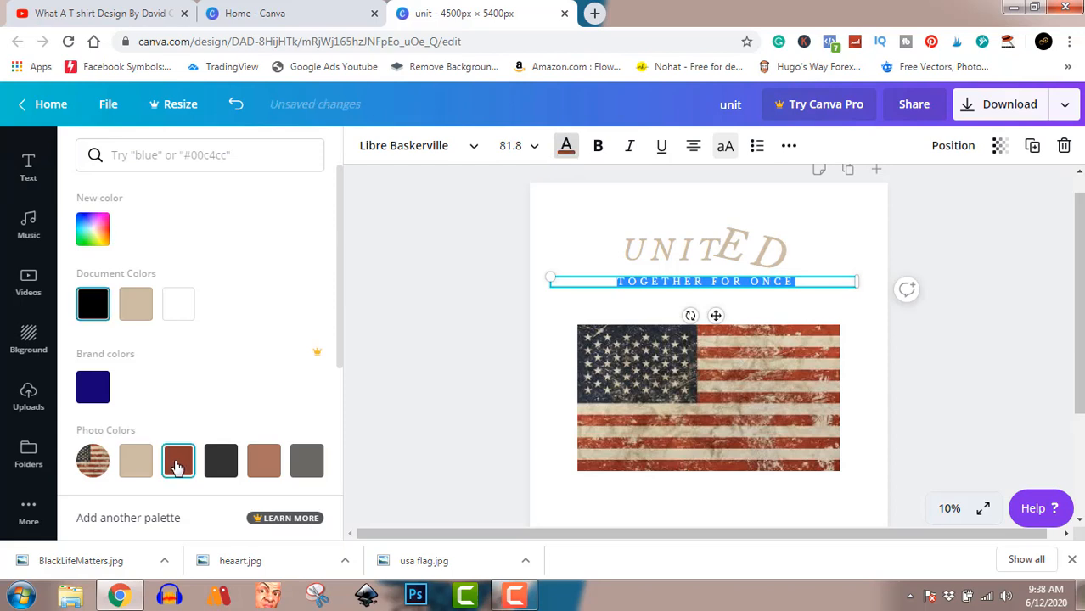
pyautogui.press('Escape')
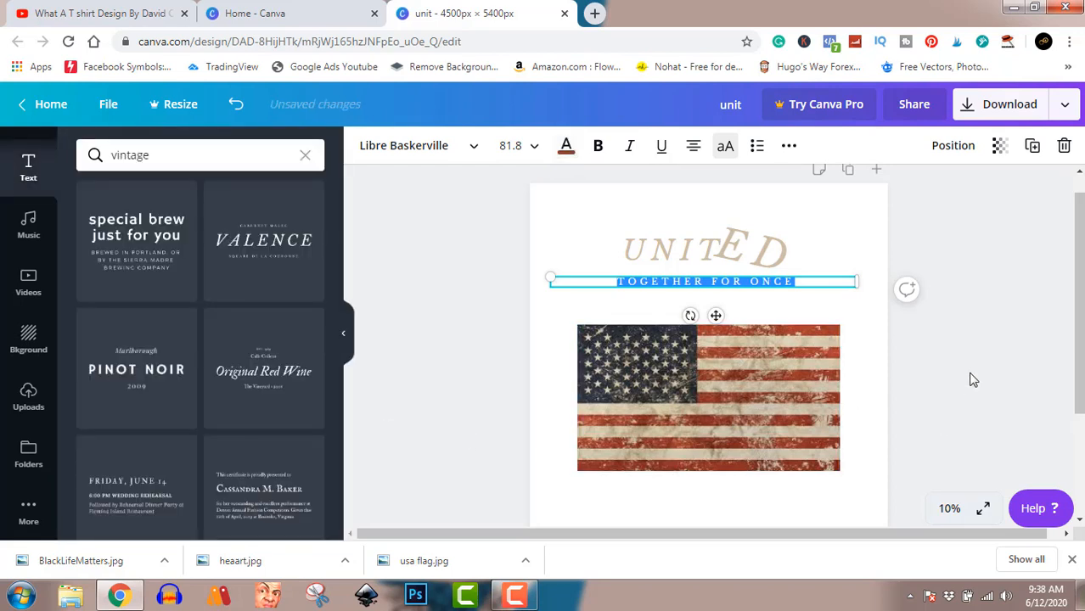
pyautogui.press('Escape')
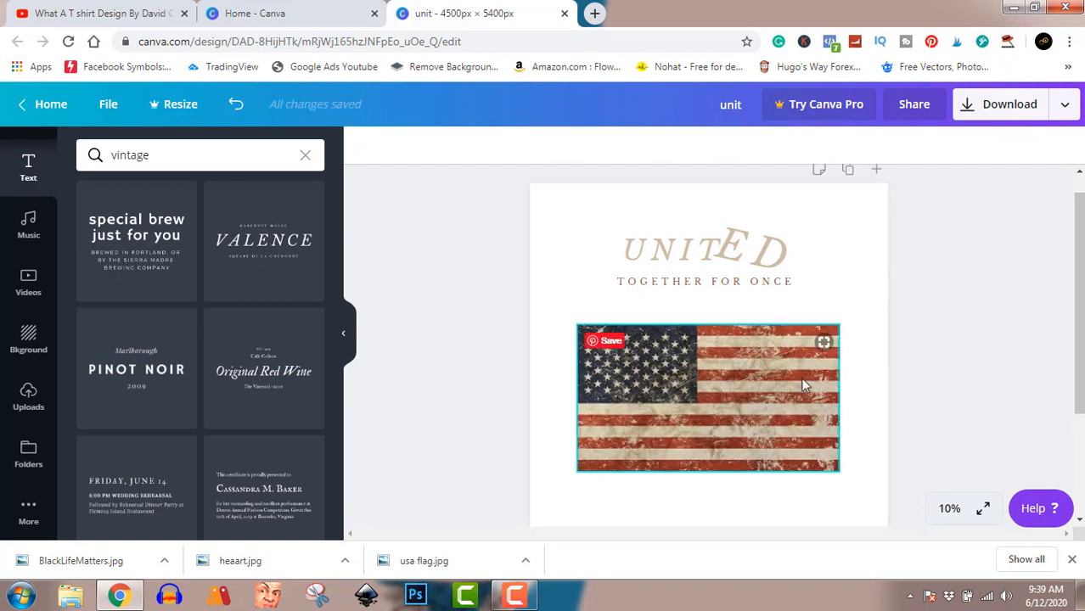
# Move the flag up close beneath the tagline, and scale up the whole composition so it fills the page width, centred
pyautogui.moveTo(801, 377)
pyautogui.mouseDown()
pyautogui.moveTo(801, 349)
pyautogui.moveTo(804, 358)
pyautogui.mouseUp()
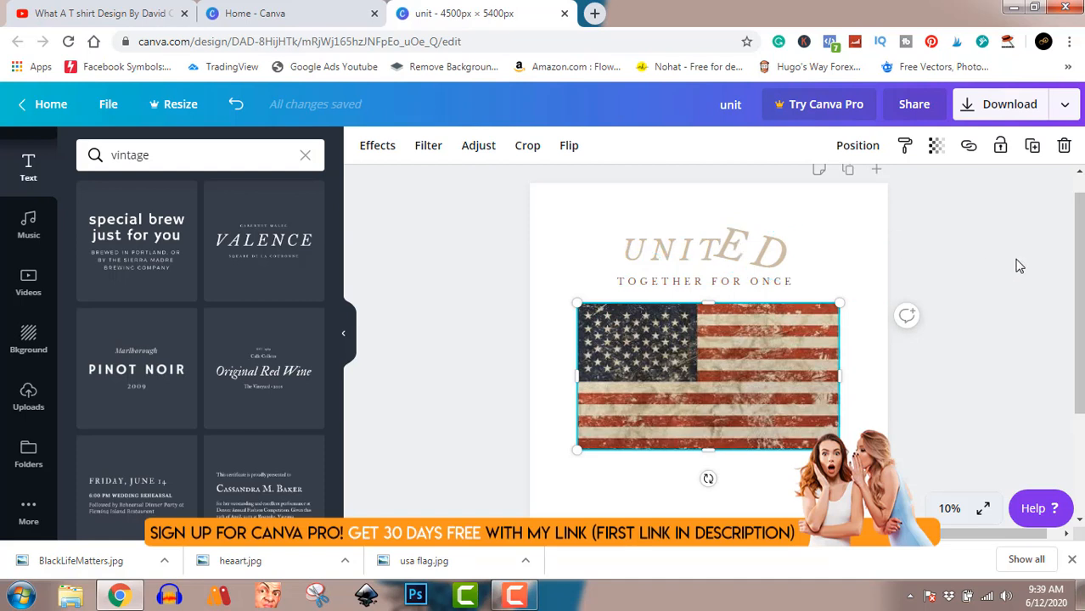
pyautogui.hotkey('ctrl', 'a')
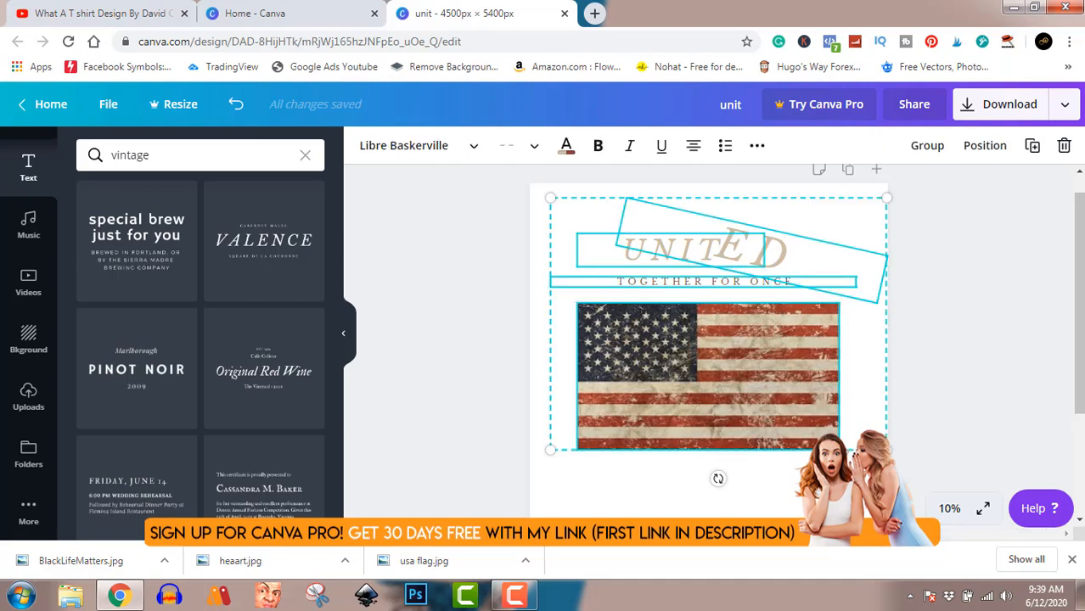
pyautogui.moveTo(889, 451); pyautogui.dragTo(928, 486)
pyautogui.moveTo(810, 378); pyautogui.dragTo(783, 381)
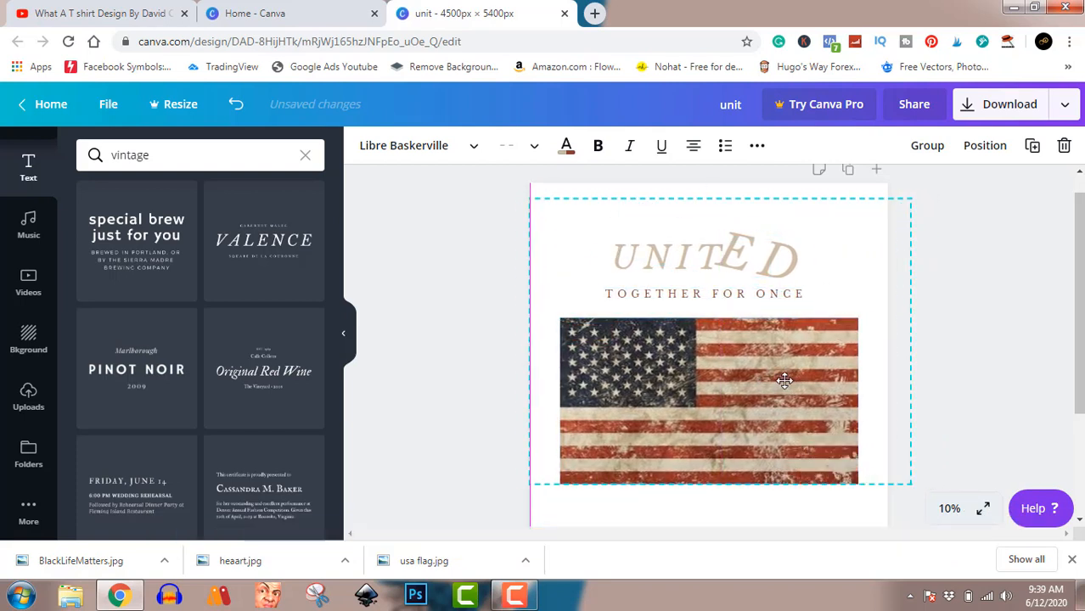
pyautogui.click(1008, 331)
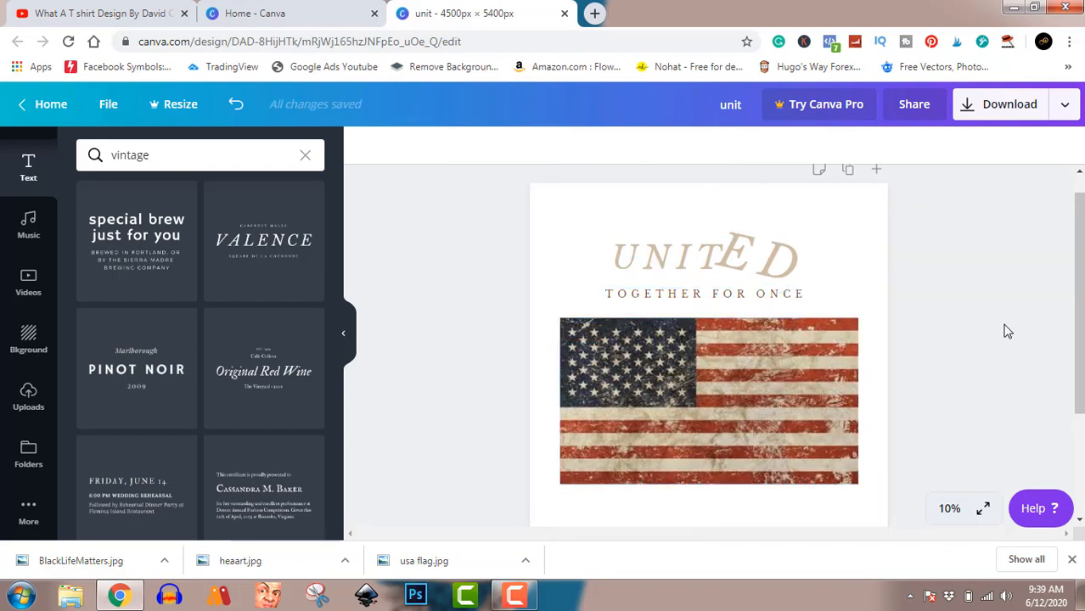
# Download the finished design as a PNG at 4500 x 5400 px, leaving transparent background and file compression off
pyautogui.click(1001, 113)
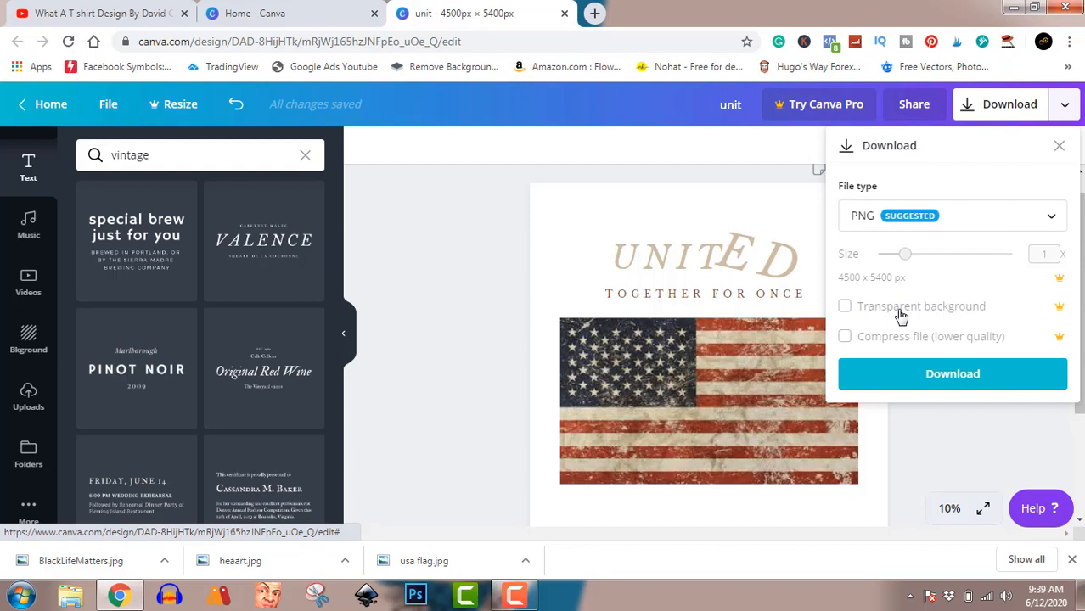
pyautogui.click(953, 383)
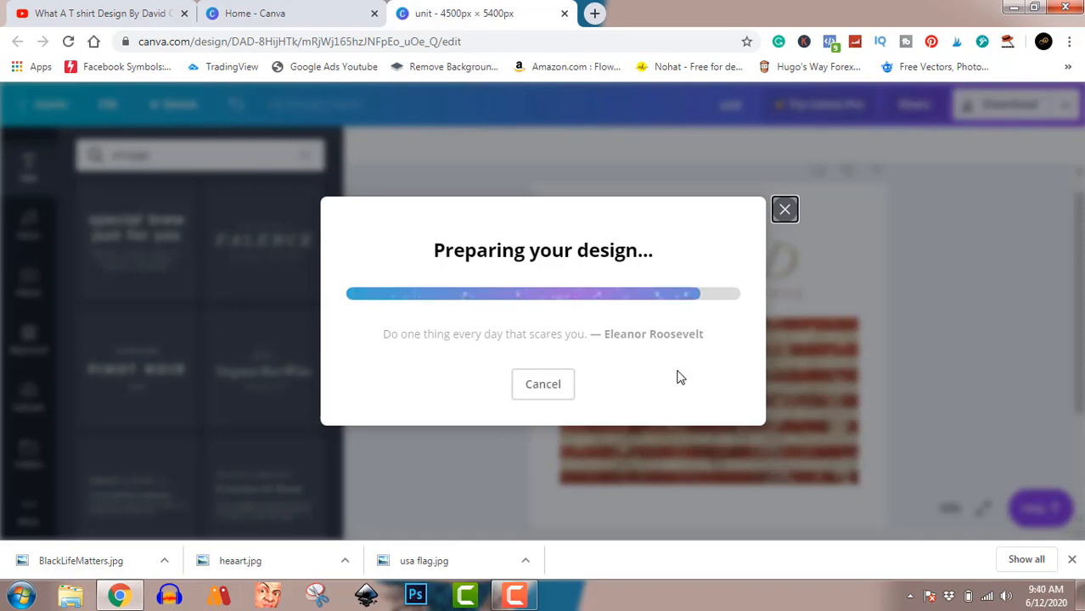
pyautogui.click(785, 165)
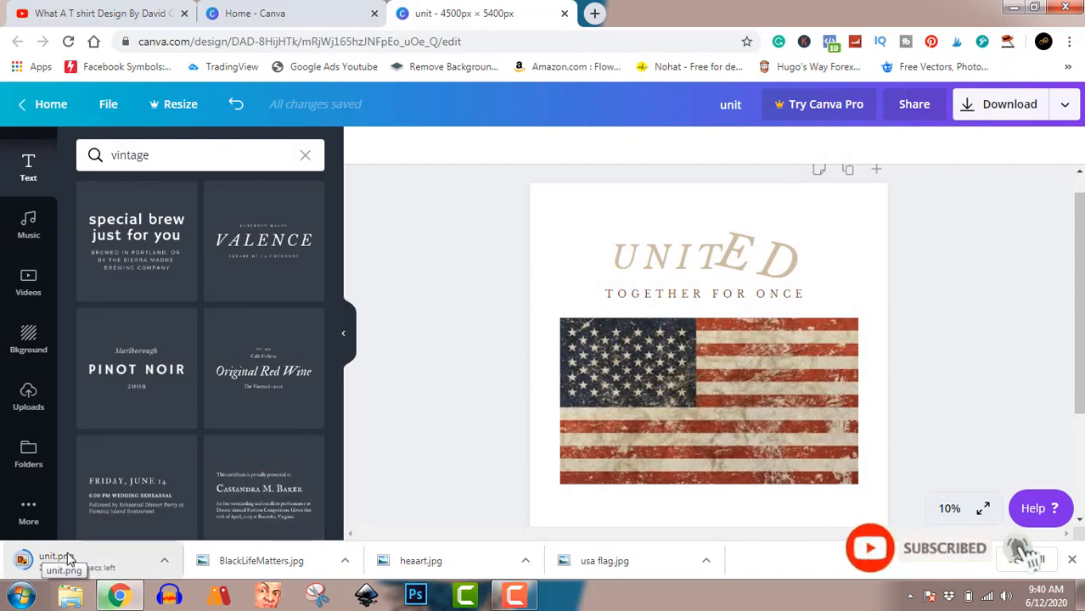
pyautogui.click(515, 596)
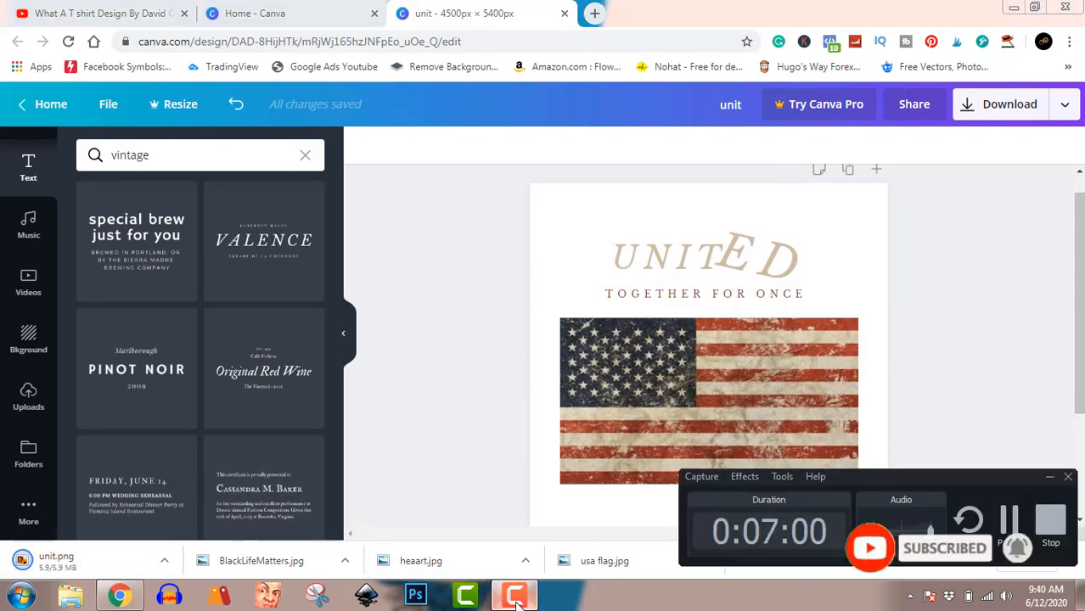
pyautogui.click(515, 596)
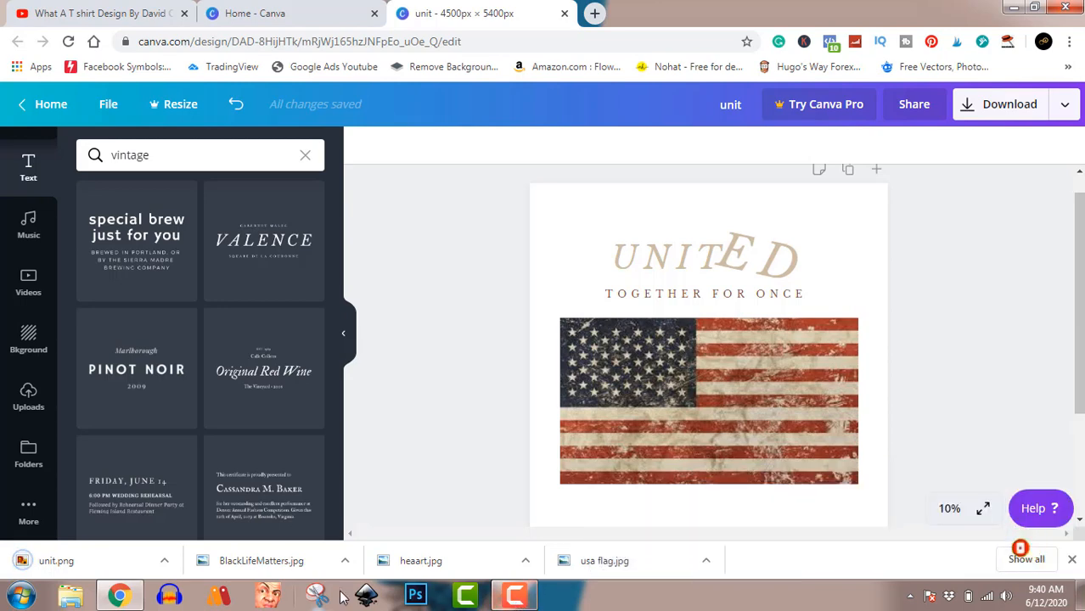
# Show the downloaded unit.png in its folder and open it in Windows Photo Viewer to inspect the exported design
pyautogui.click(164, 561)
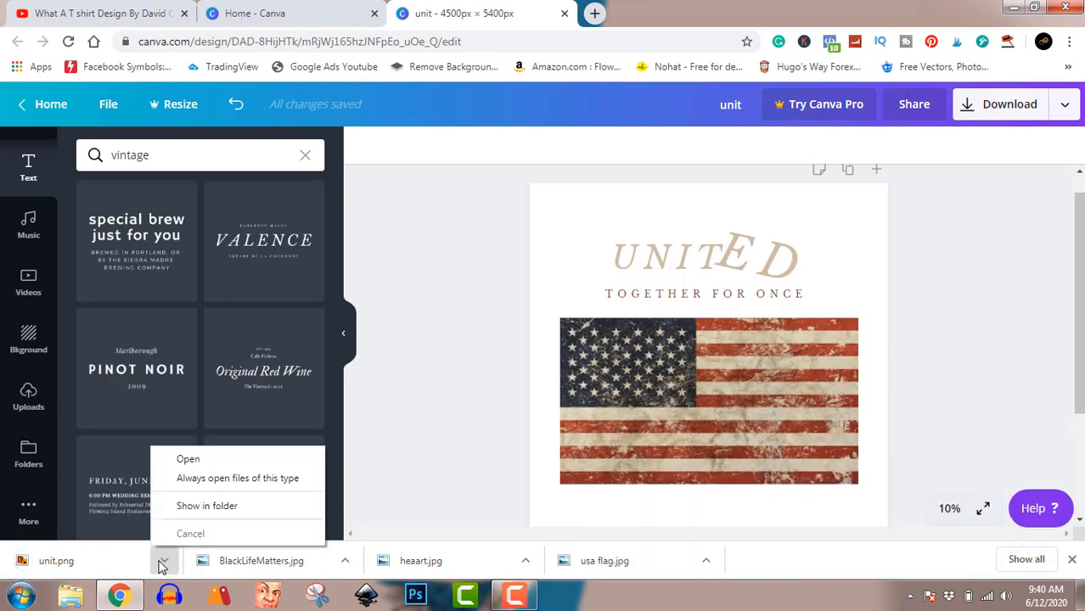
pyautogui.click(222, 506)
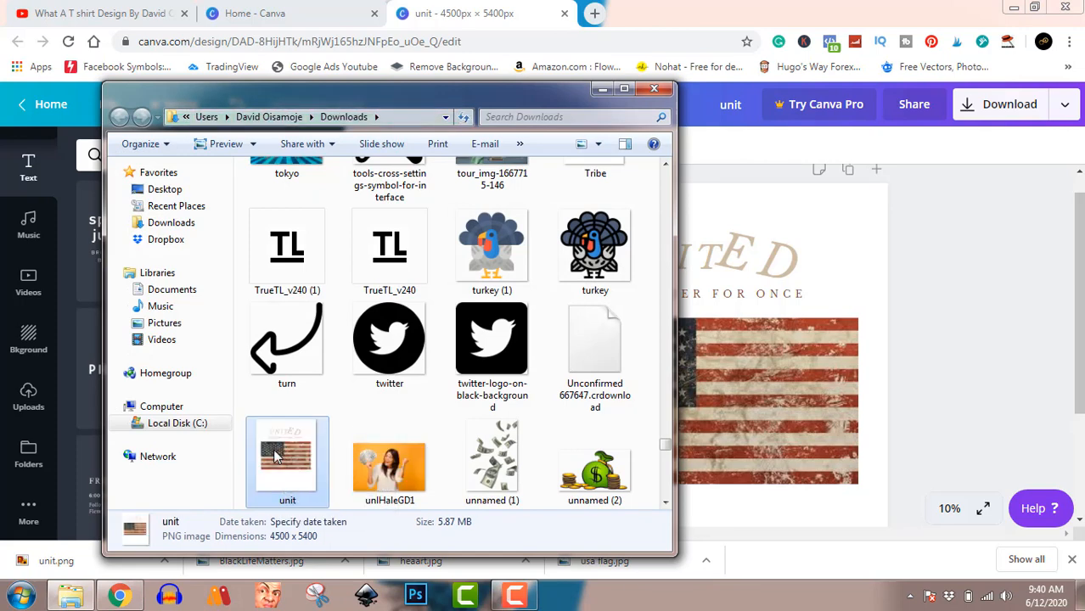
pyautogui.doubleClick(276, 457)
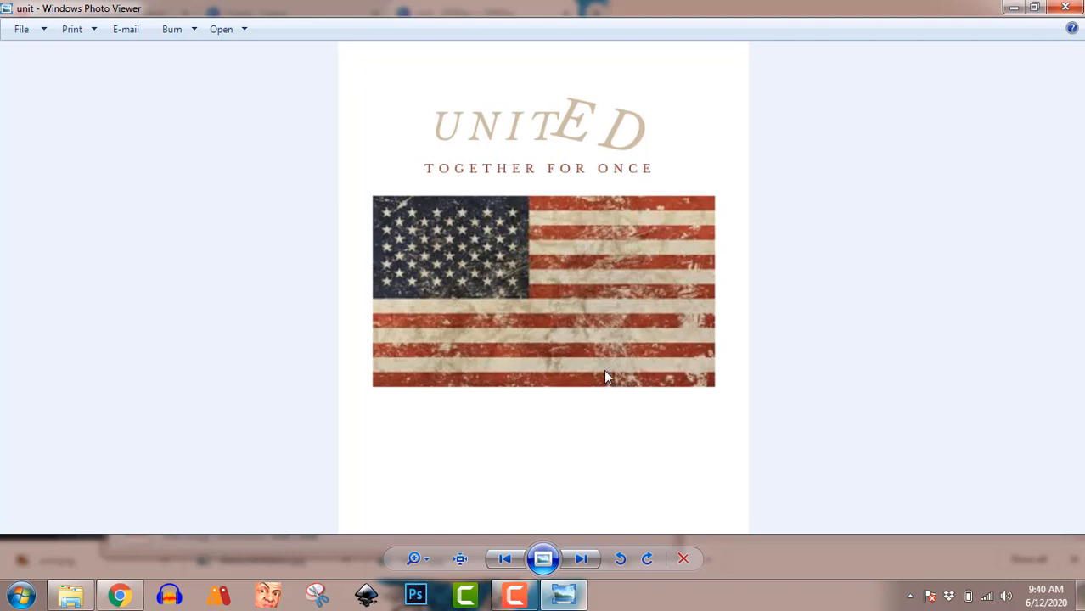
pyautogui.click(521, 596)
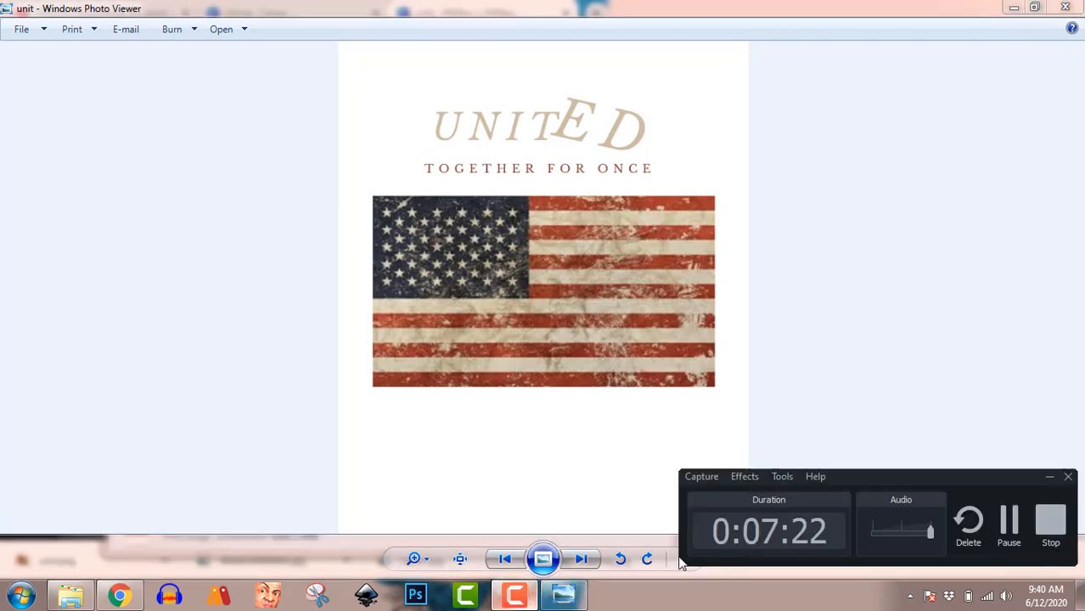